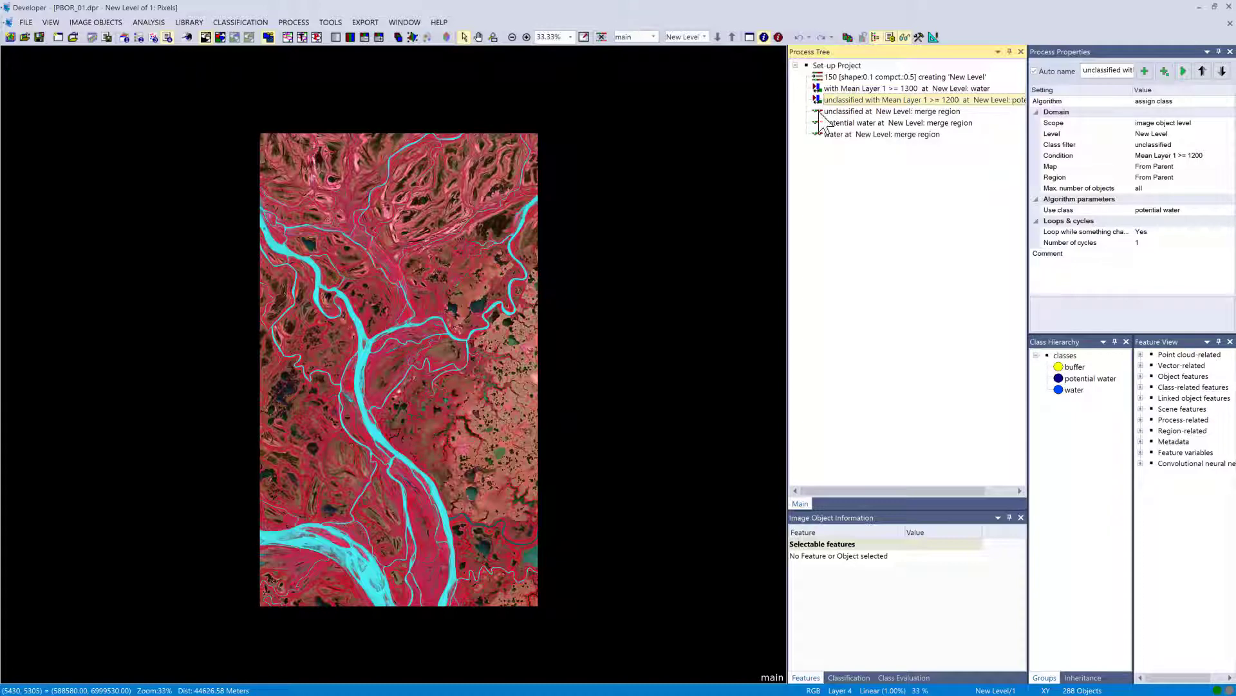
Display the classified water objects over the image and zoom into the river channels to inspect them.
click(821, 125)
click(821, 136)
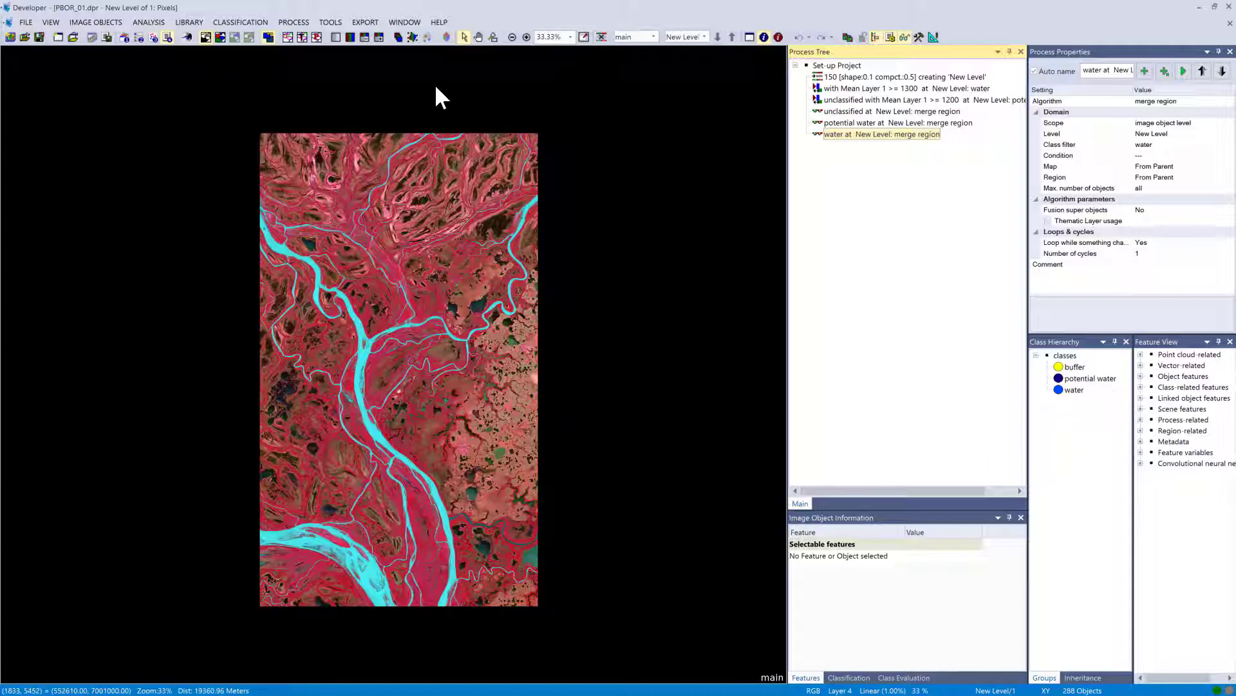
click(209, 36)
click(302, 37)
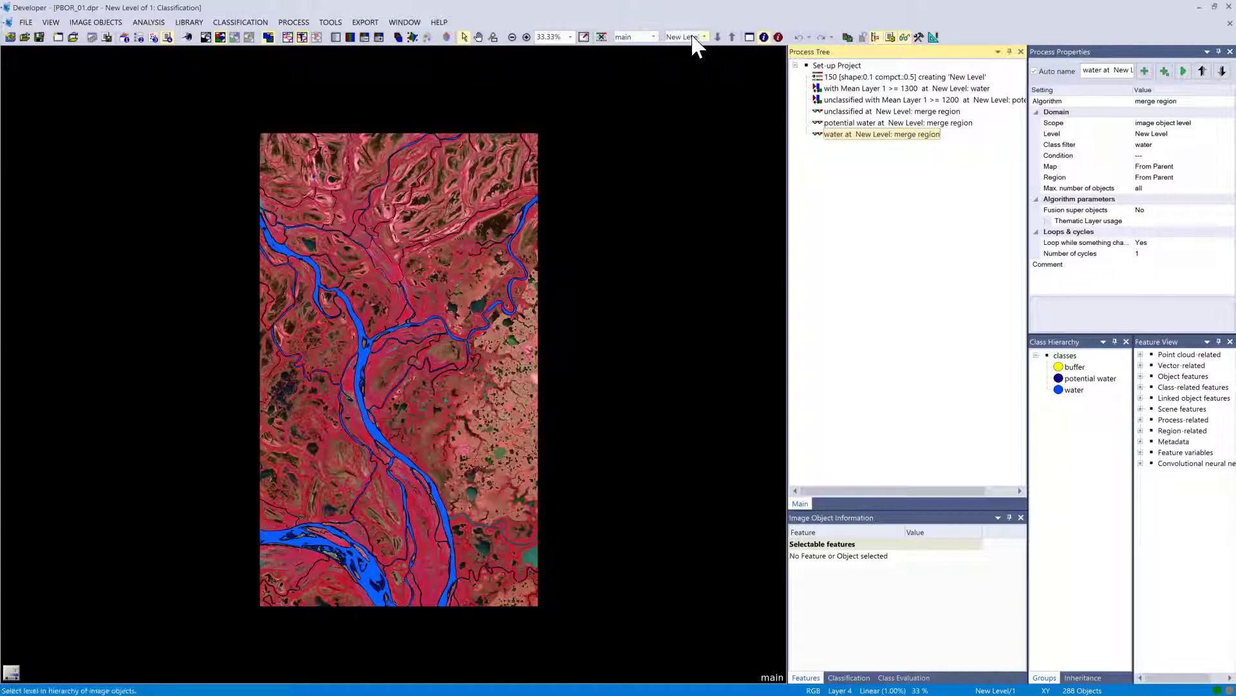
click(493, 36)
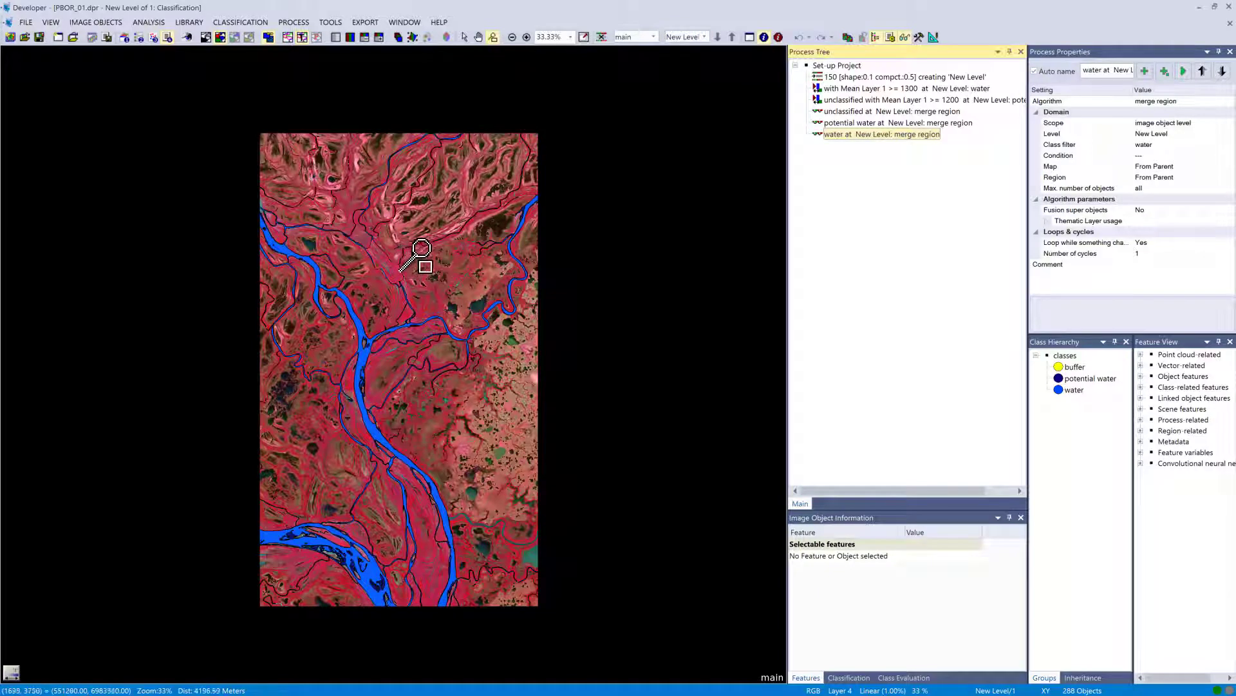
drag(403, 249, 346, 286)
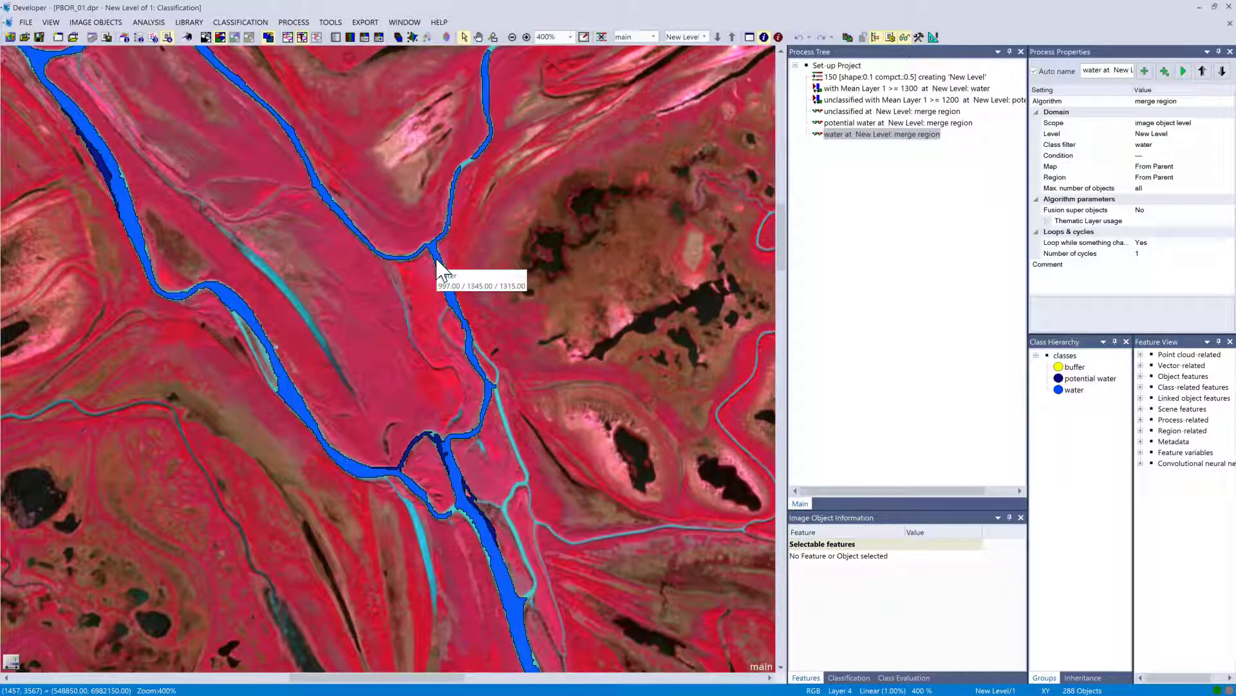
Append a pixel-based object resizing process for water objects on the image object level and execute it.
click(796, 66)
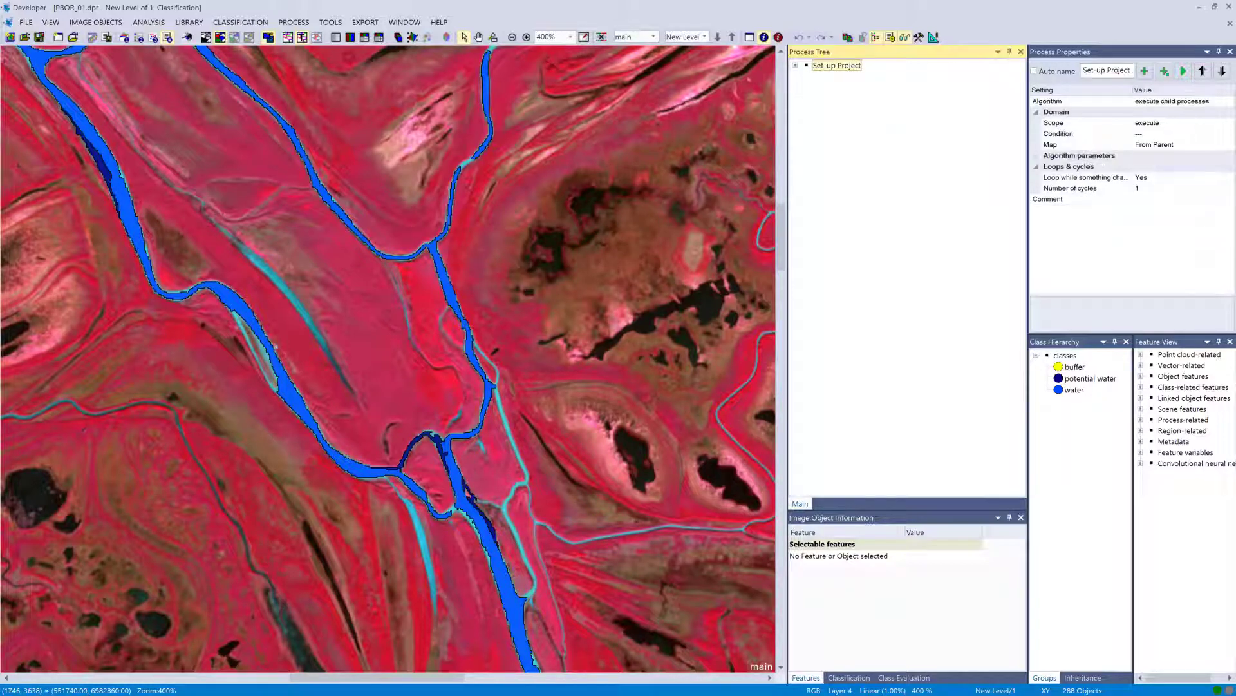
right_click(802, 91)
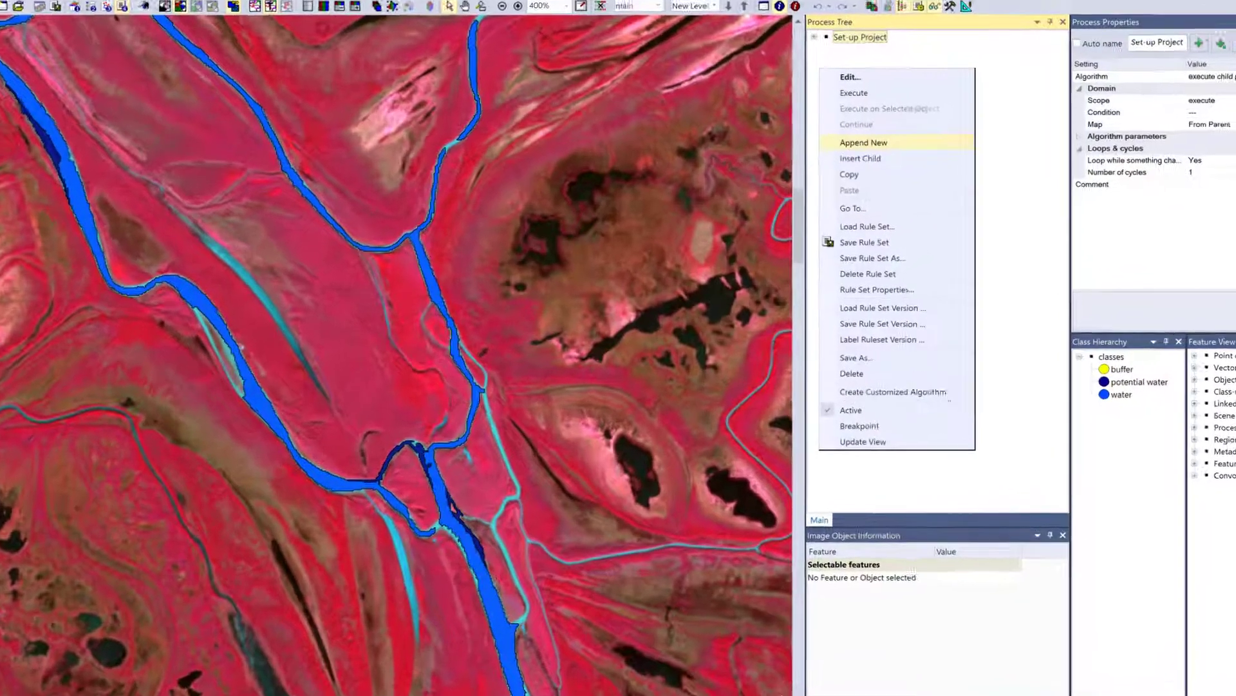
click(863, 142)
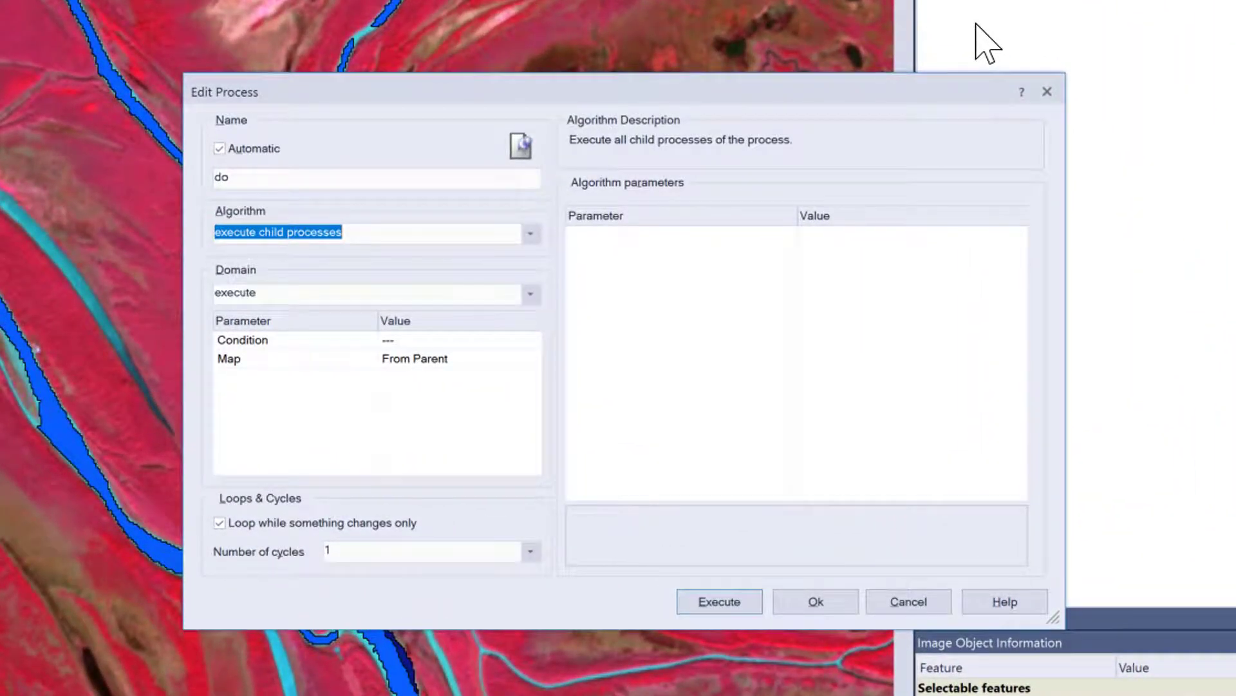
text(pixel-based object resizing)
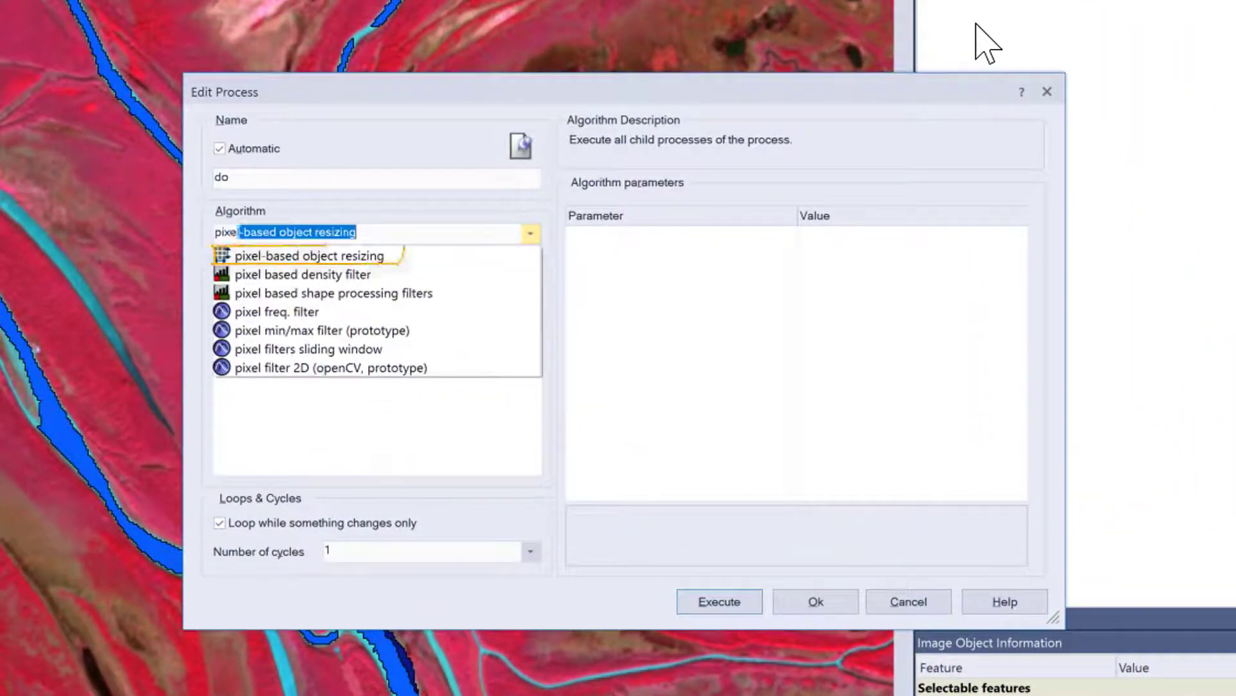
click(441, 256)
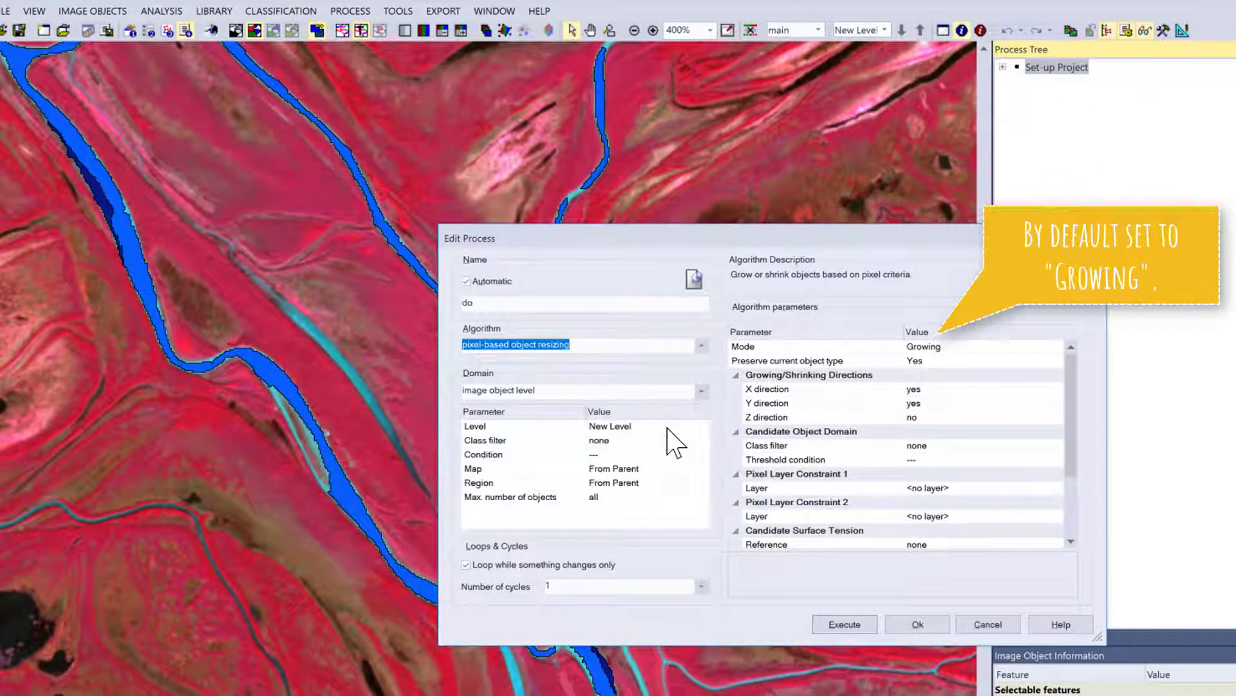
click(663, 435)
click(703, 441)
click(169, 395)
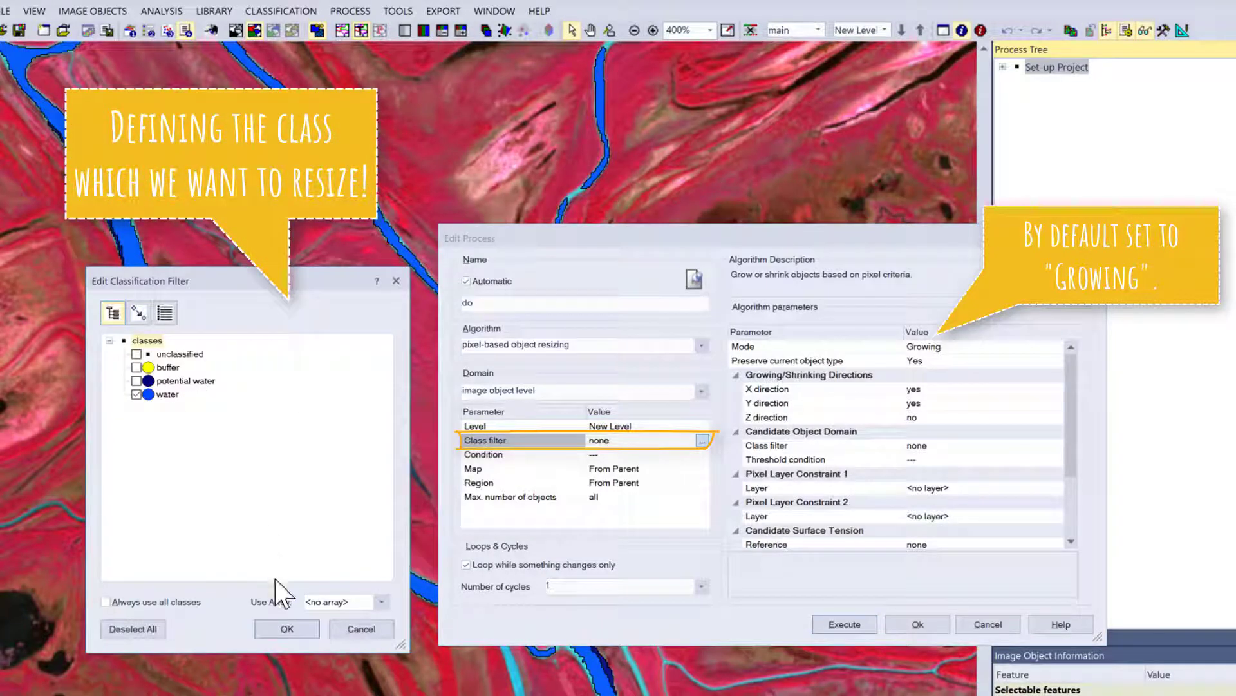
click(288, 629)
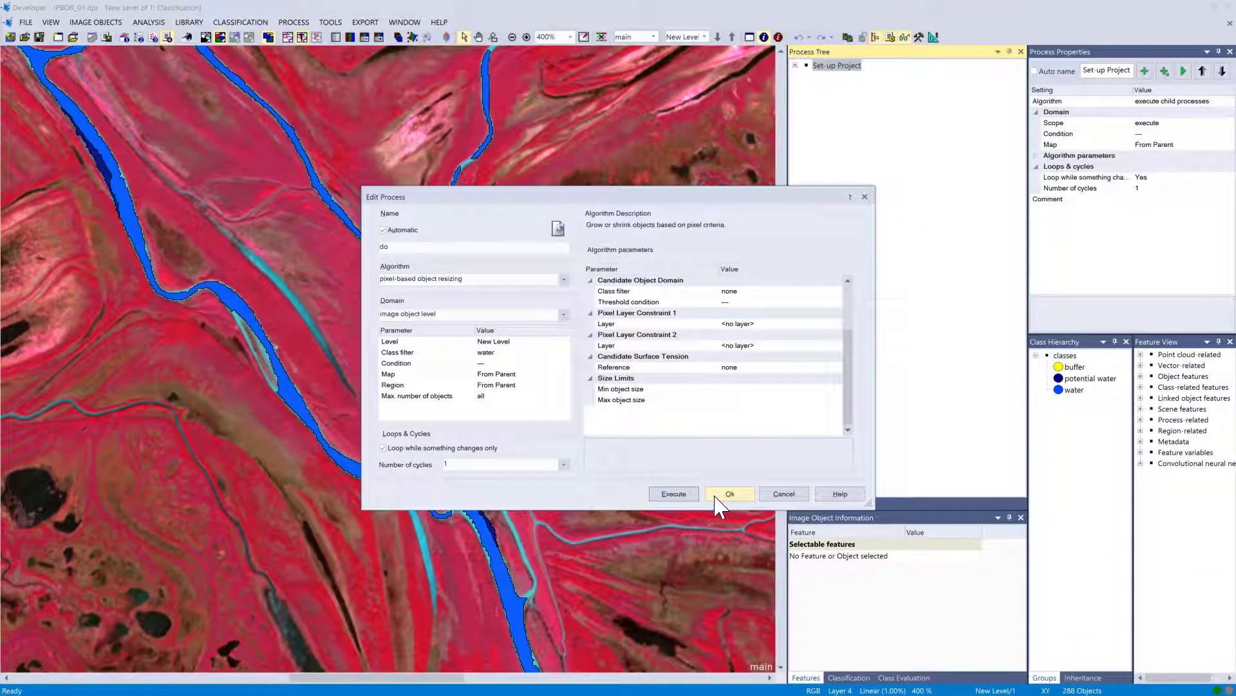
click(918, 624)
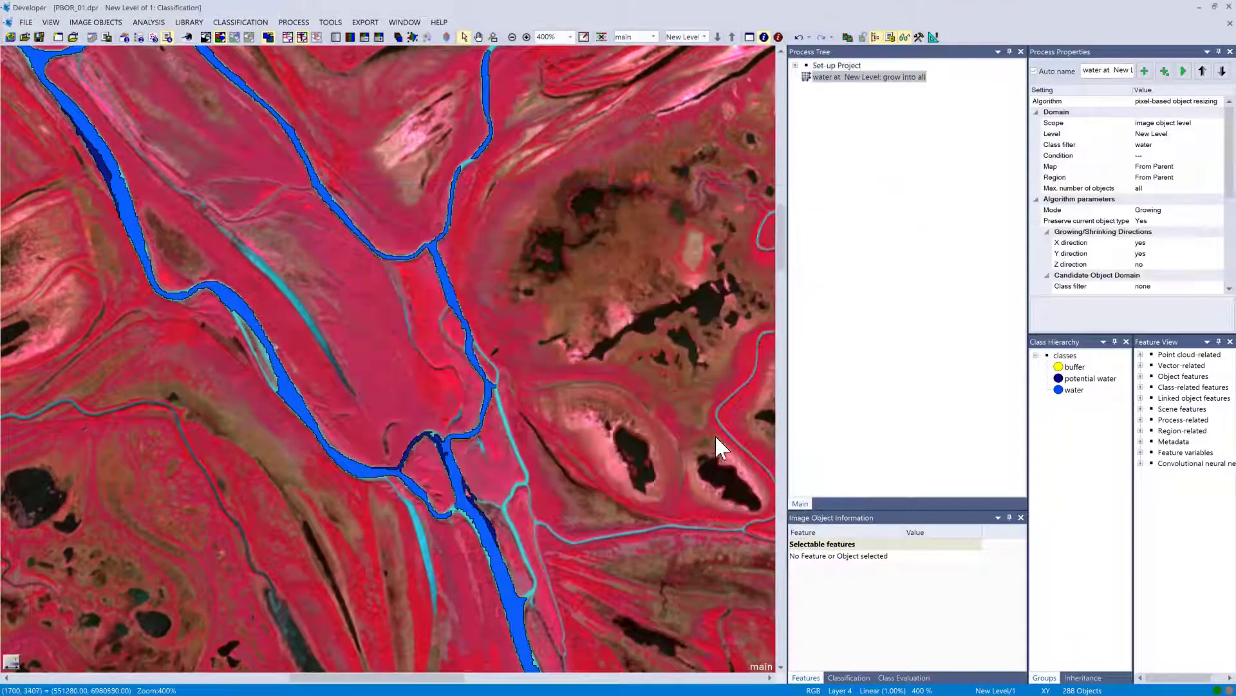
right_click(832, 77)
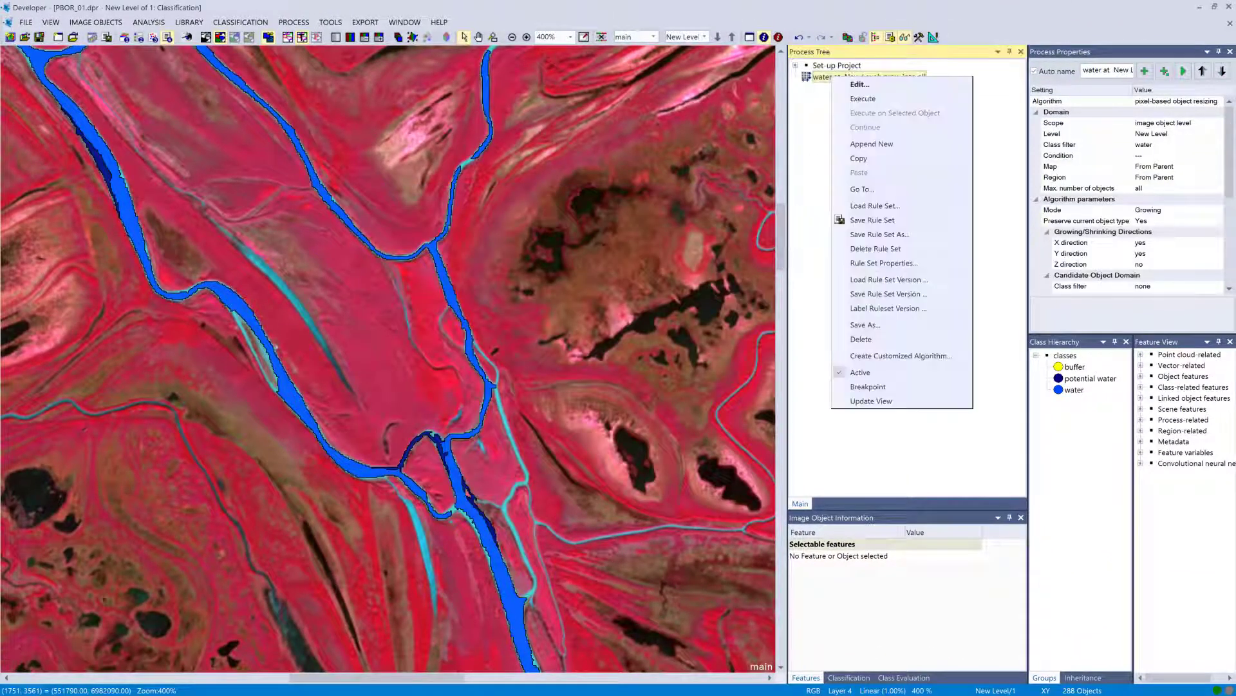
click(847, 100)
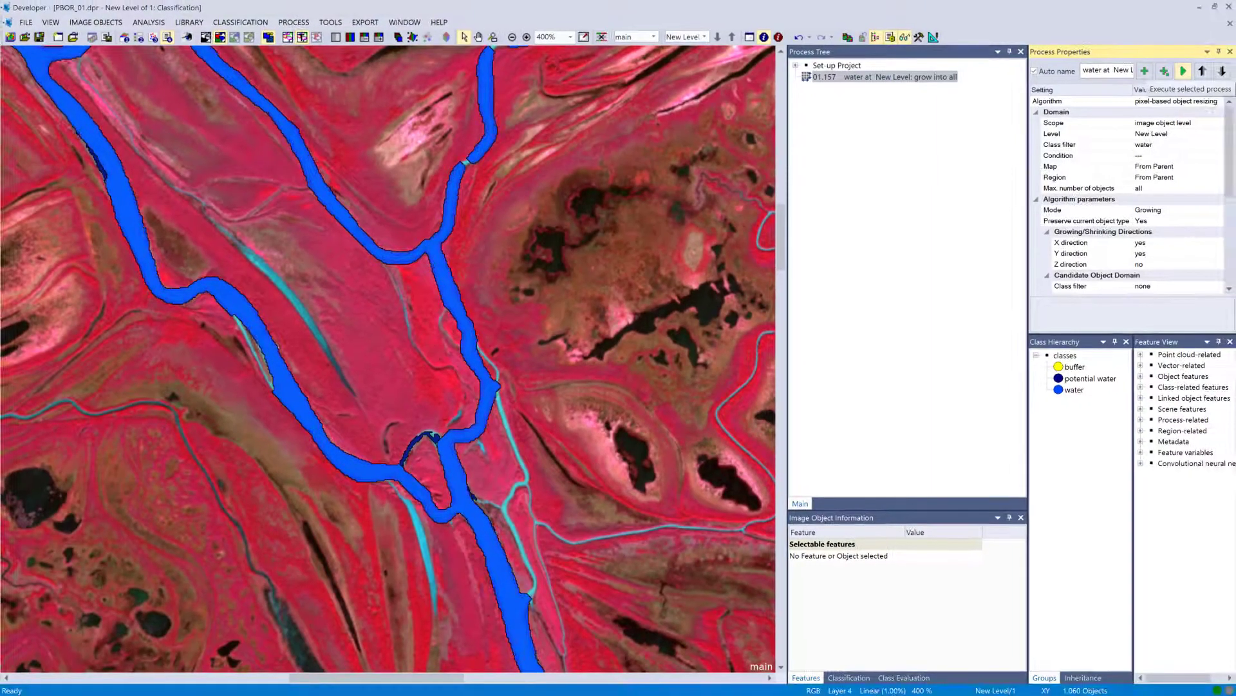
Restrict the growing to only positive X and Y directions and execute the process.
double_click(848, 78)
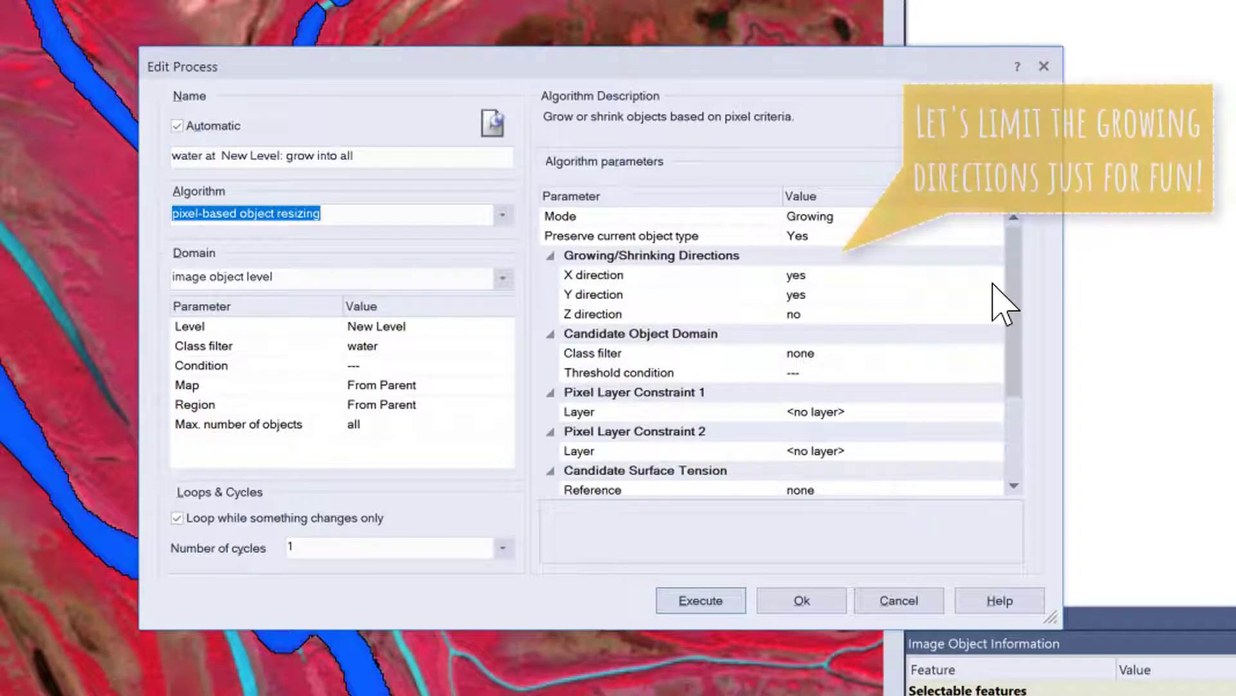
click(993, 276)
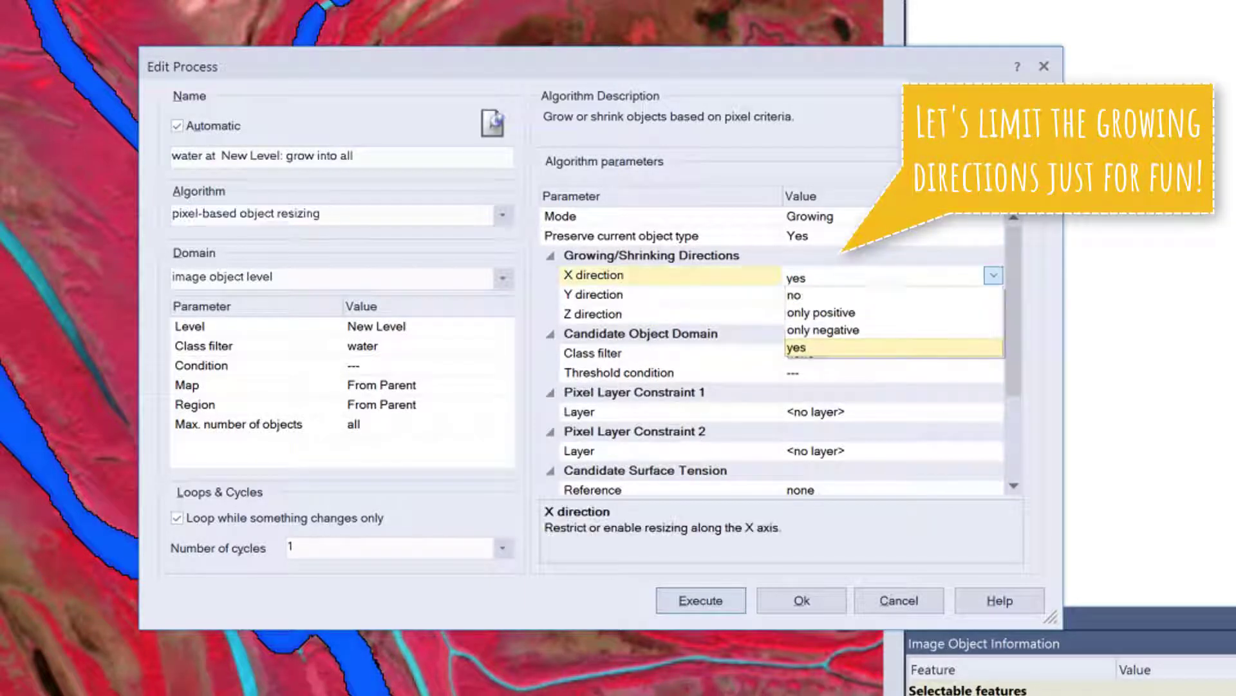
click(865, 313)
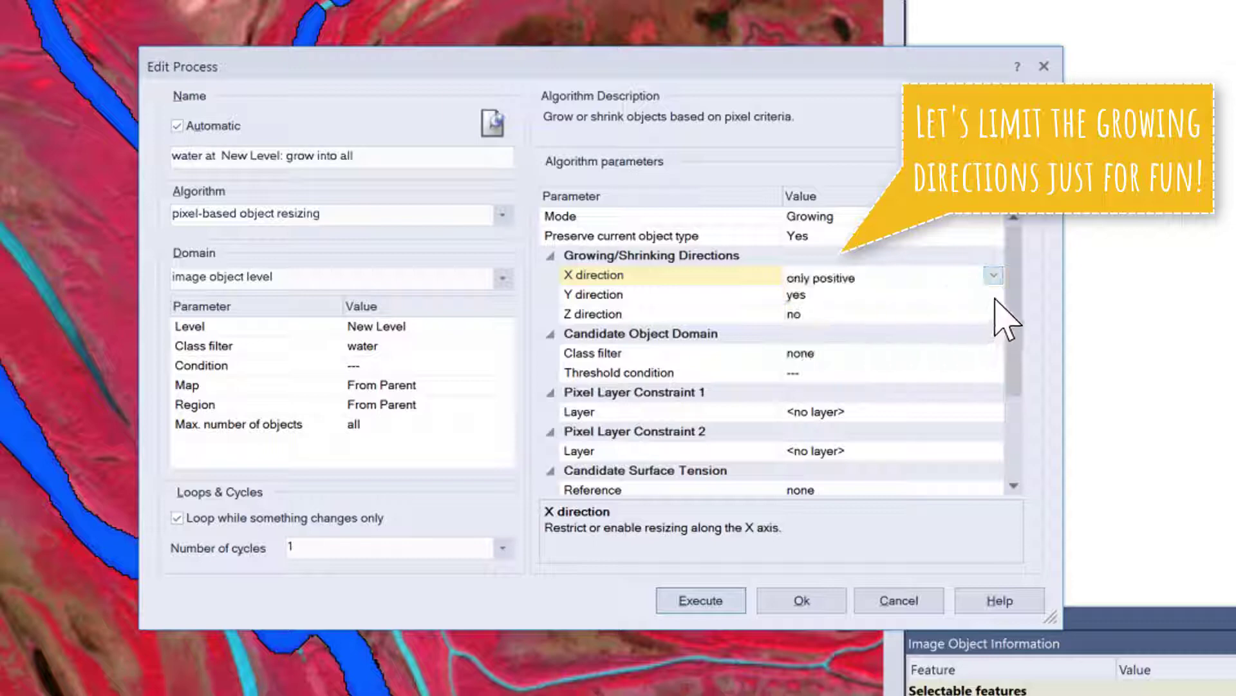
click(994, 294)
click(898, 332)
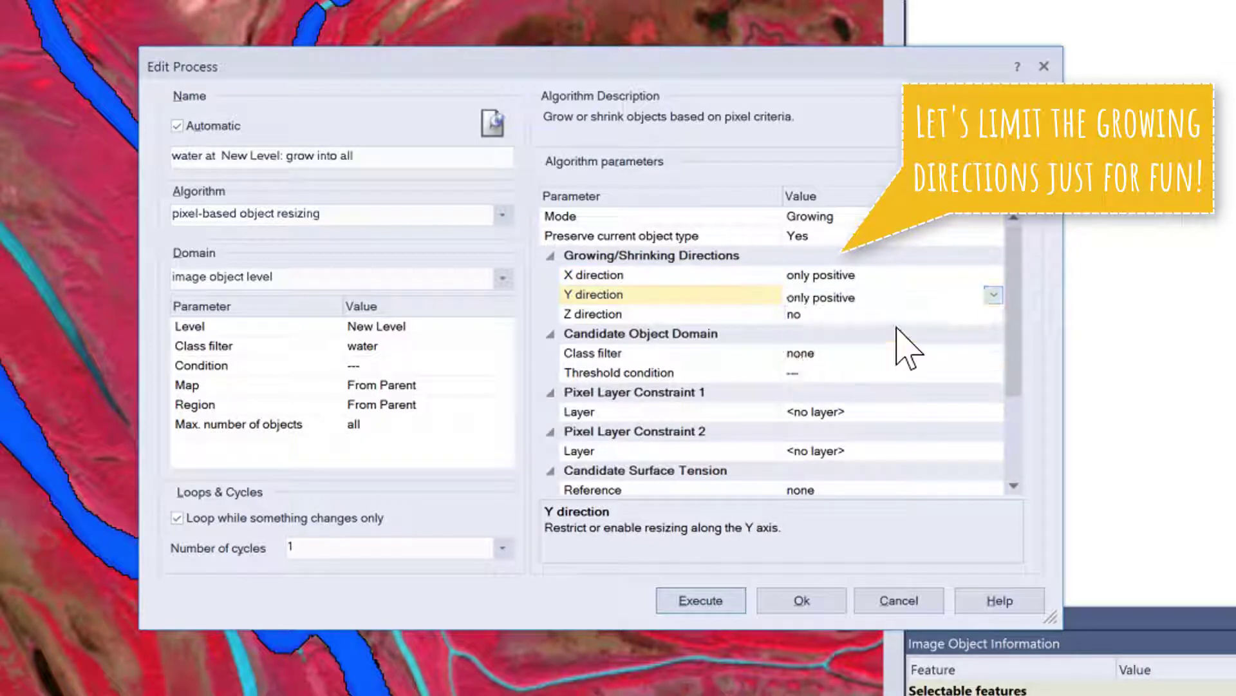
click(701, 600)
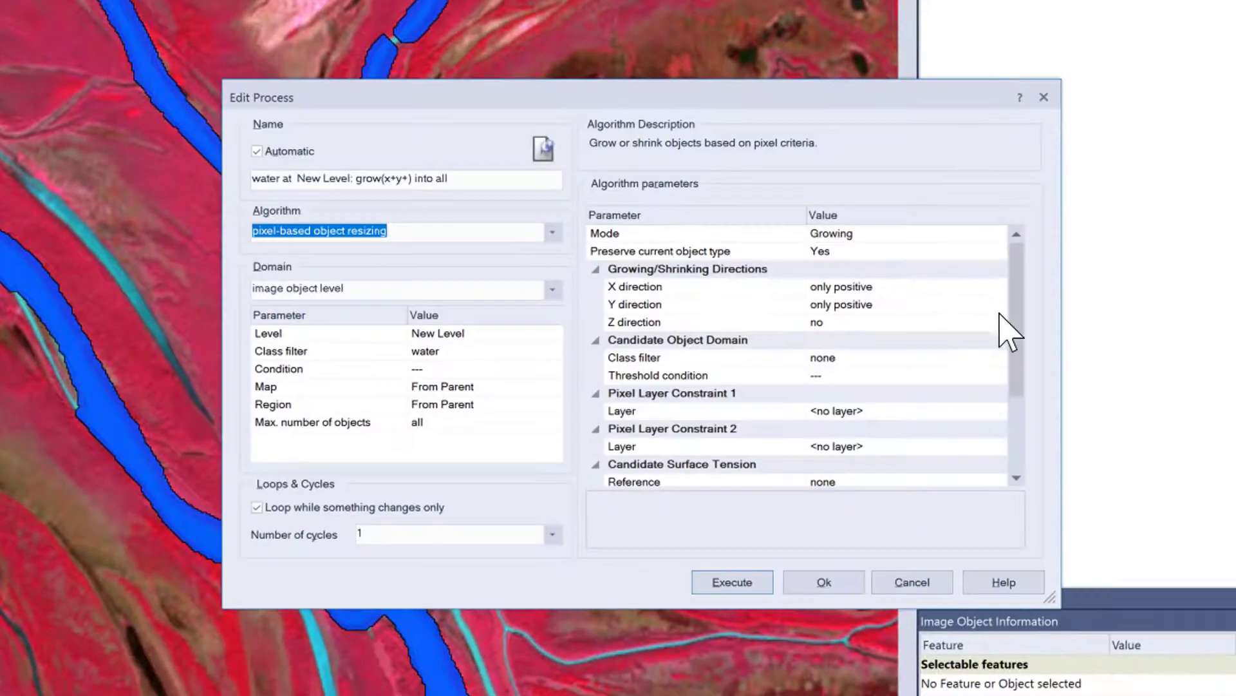
Set the growing Y direction to no and execute the process again.
click(998, 308)
click(998, 322)
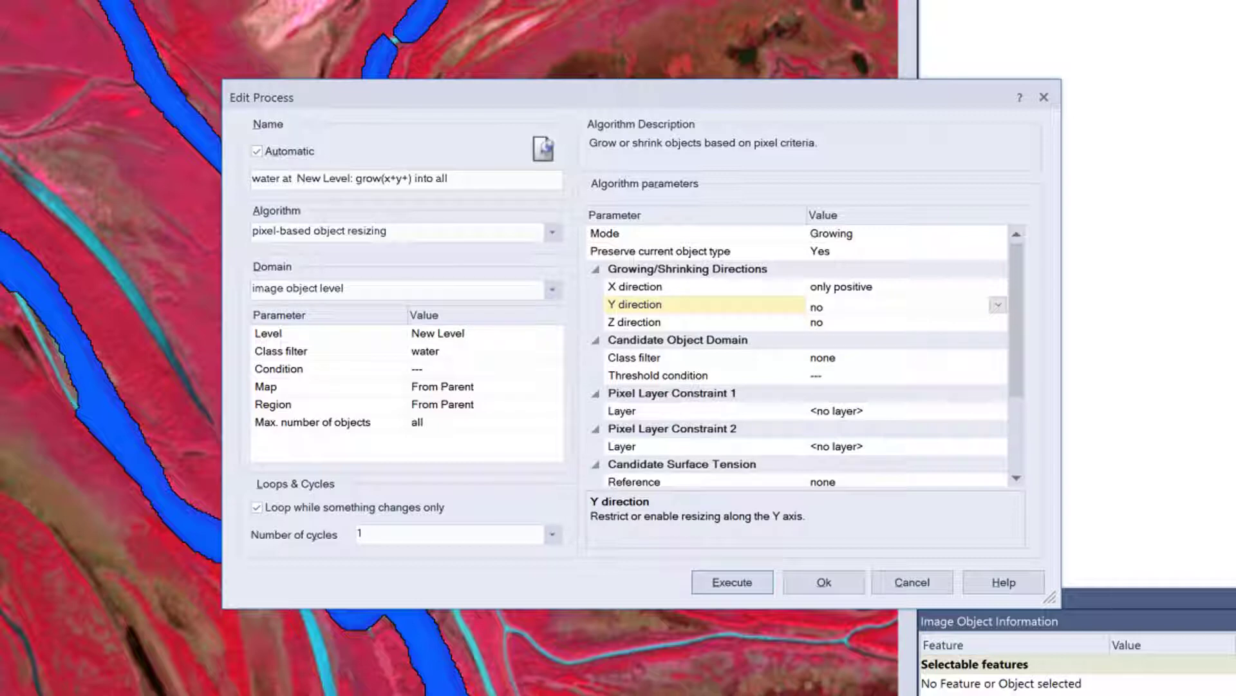
click(733, 581)
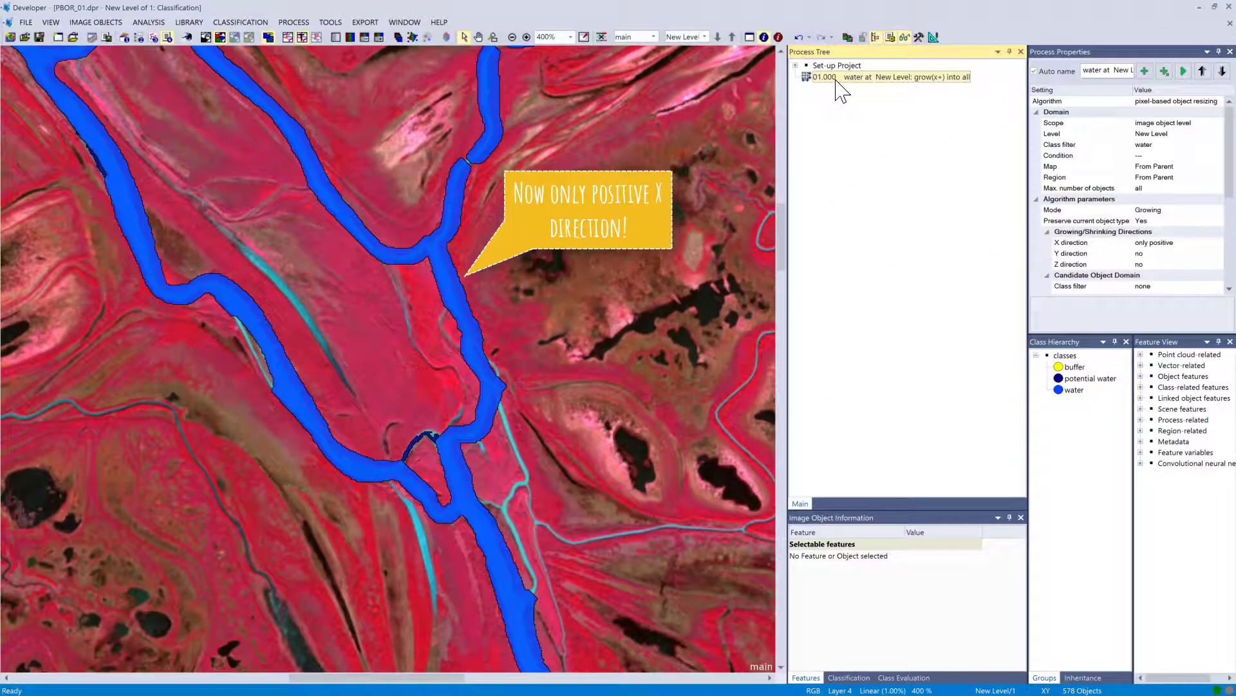
Duplicate the grow process by copying and pasting it into the process tree.
right_click(837, 86)
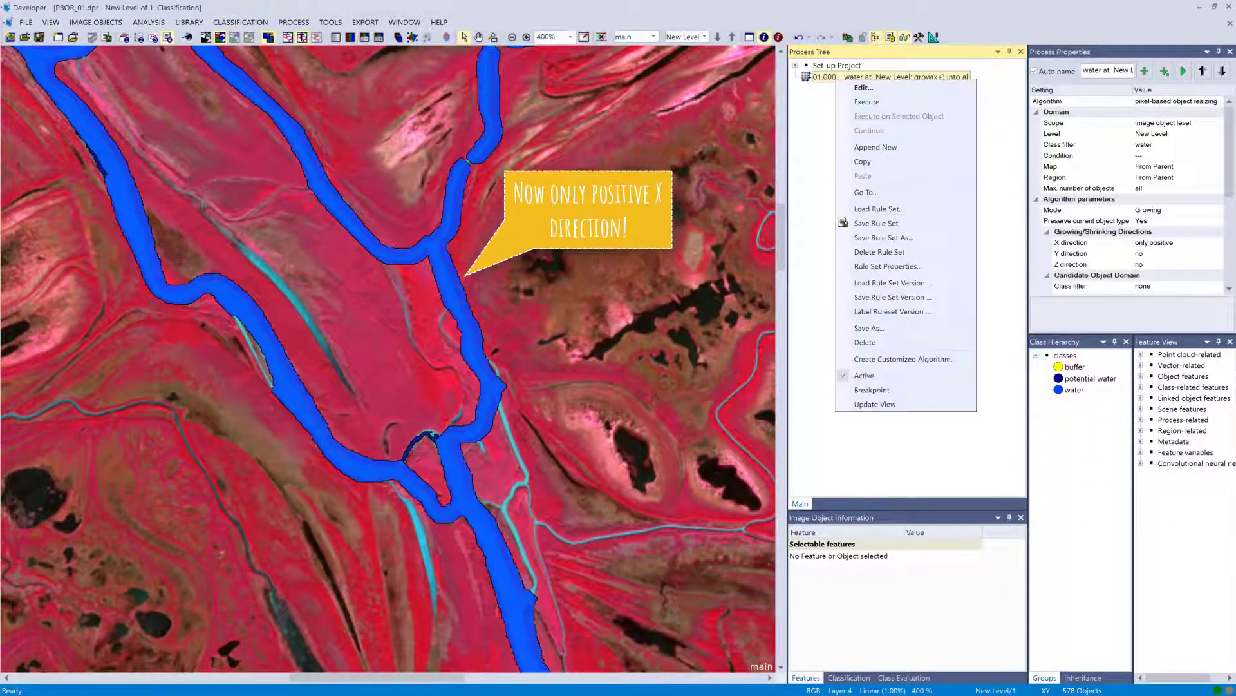
click(862, 161)
right_click(829, 77)
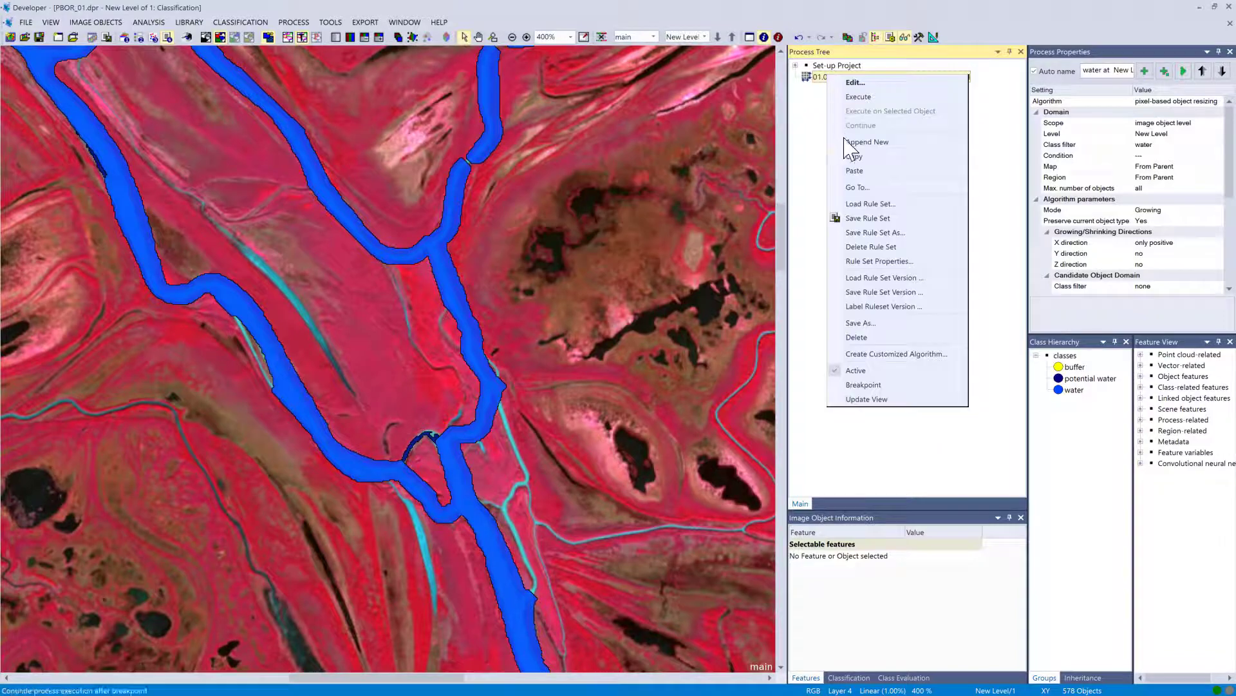
click(855, 171)
Switch the copied process to Shrinking mode with X and Y directions set to yes, and execute it.
double_click(844, 89)
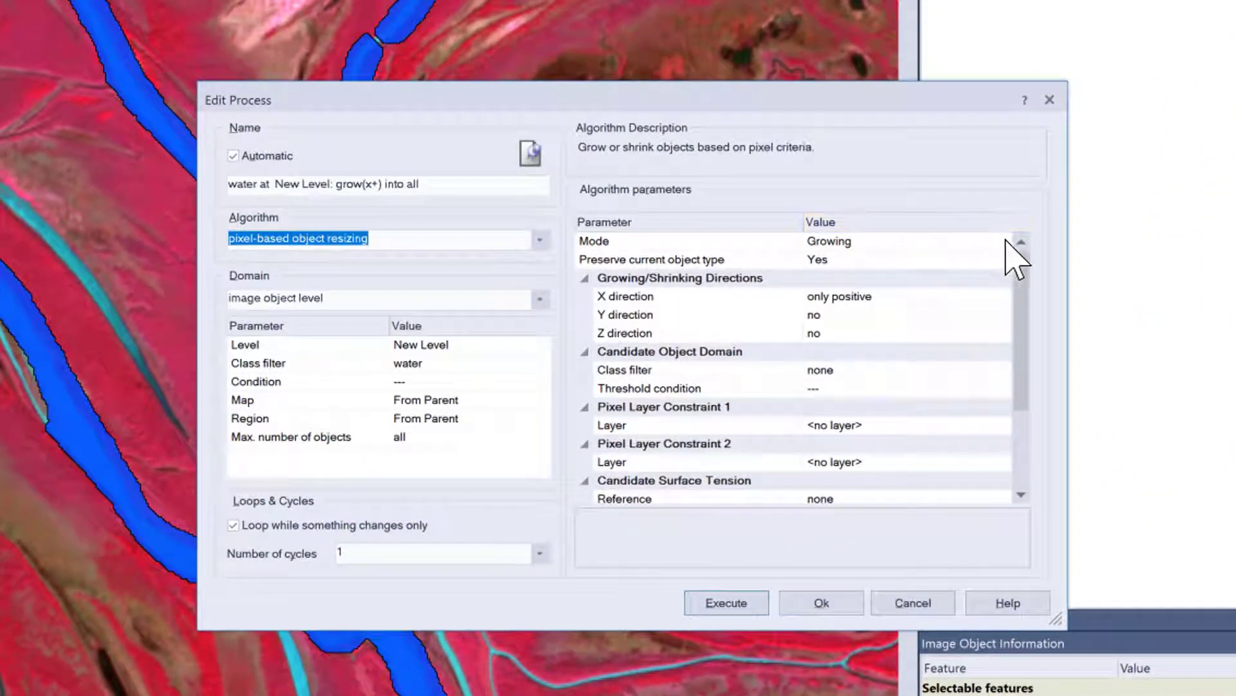
click(1003, 242)
click(1002, 242)
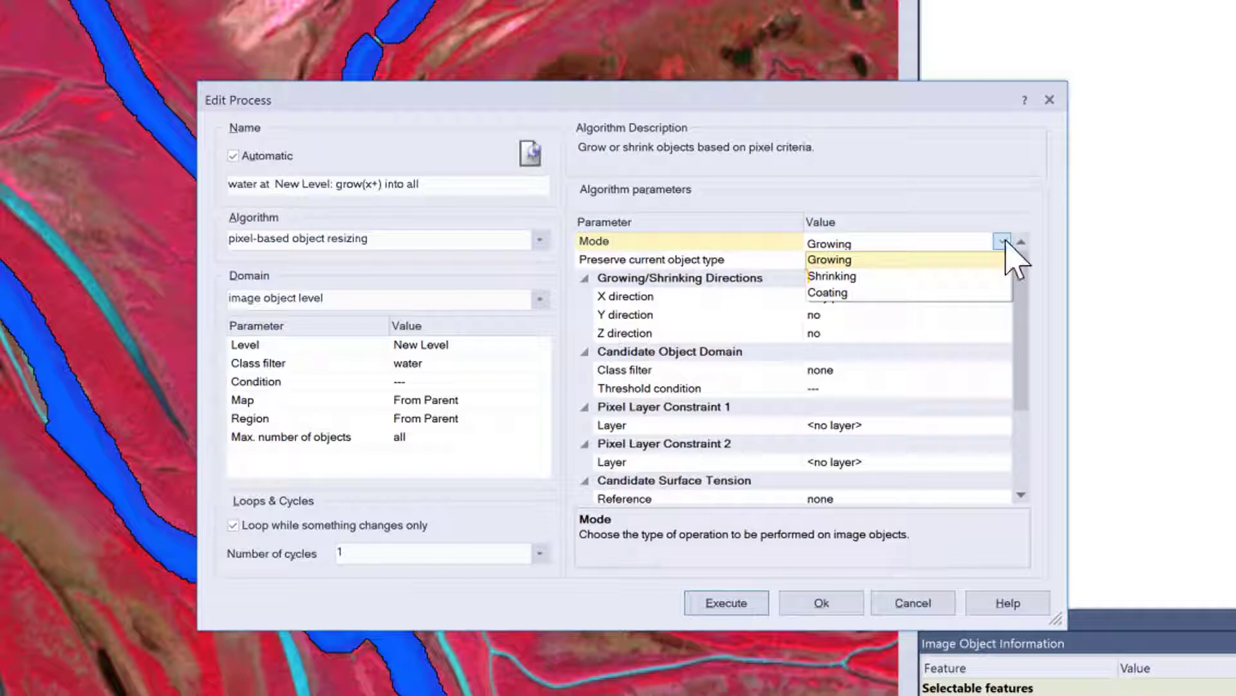
click(880, 277)
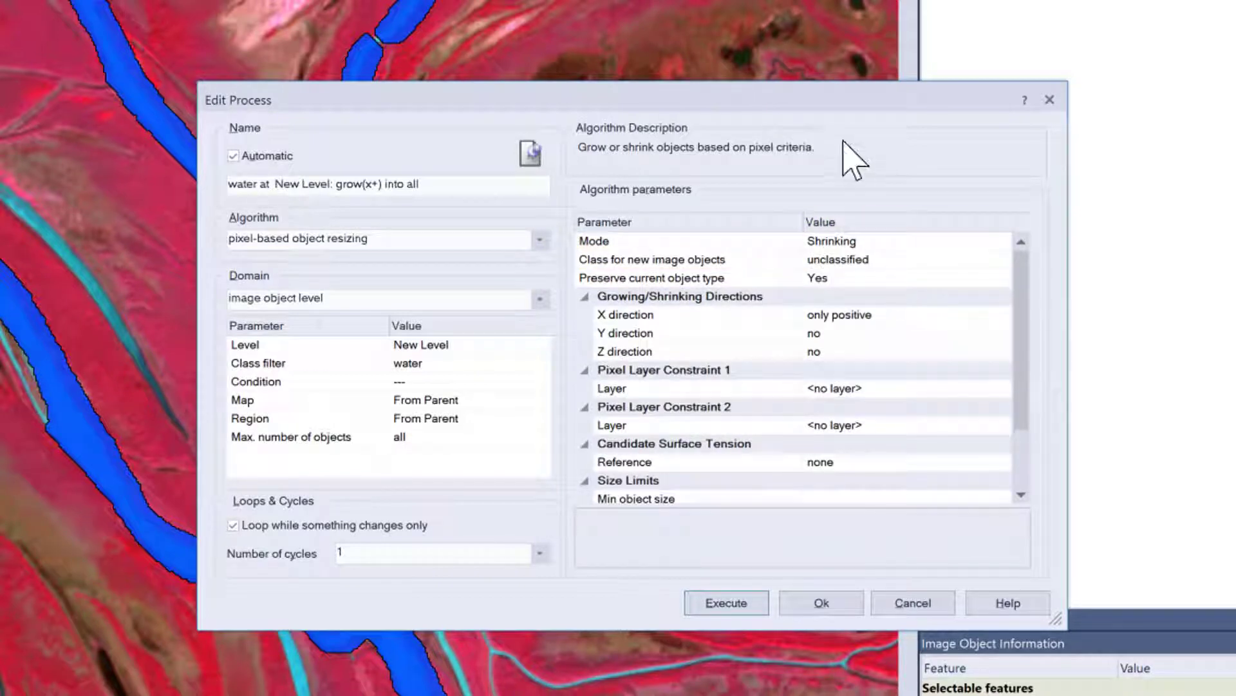
click(995, 316)
click(995, 315)
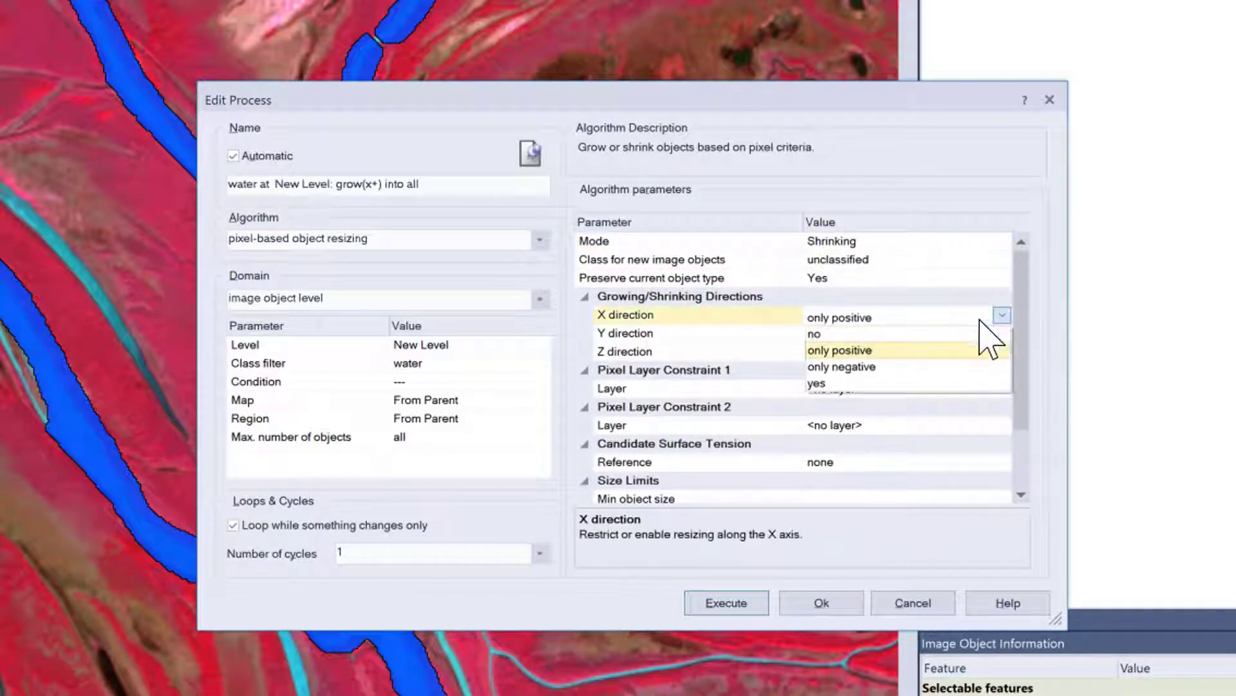
click(927, 383)
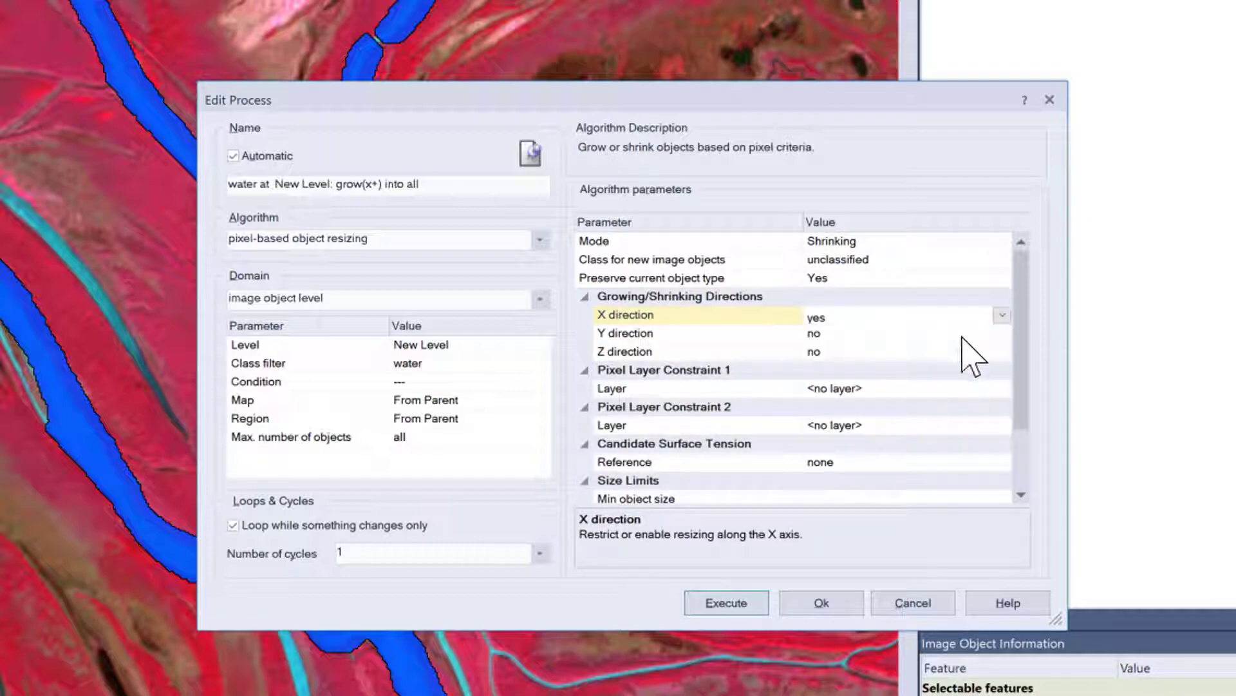
click(998, 333)
click(901, 403)
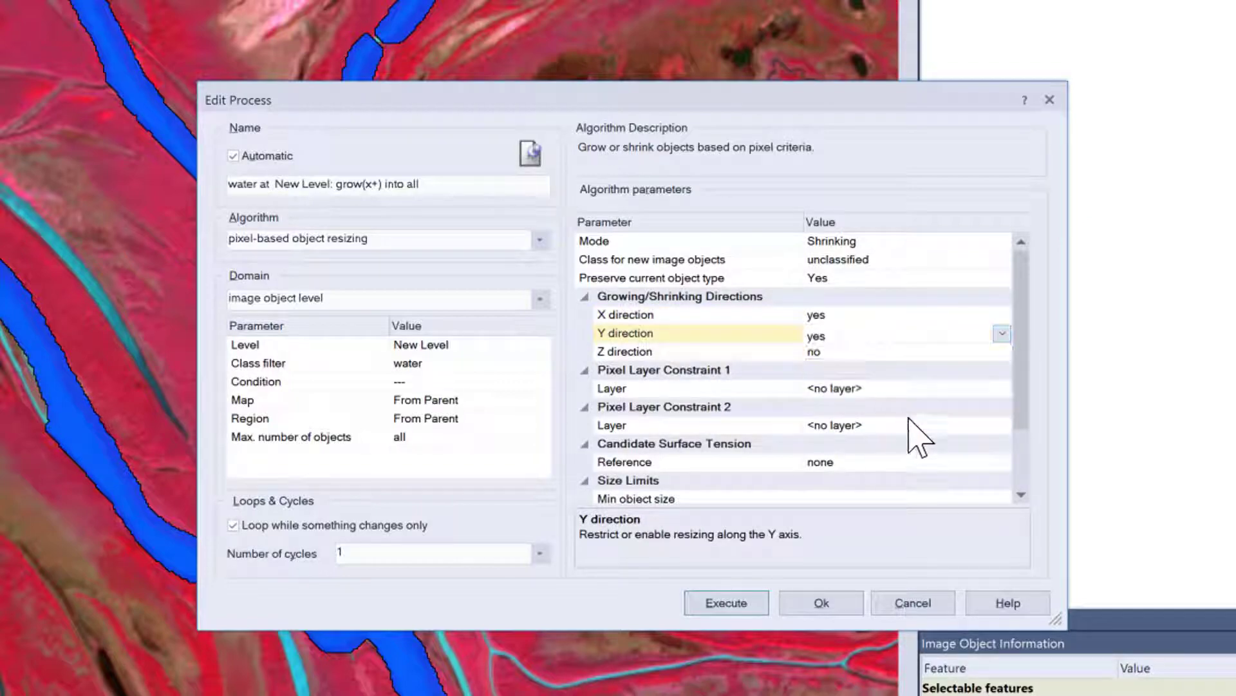
click(734, 603)
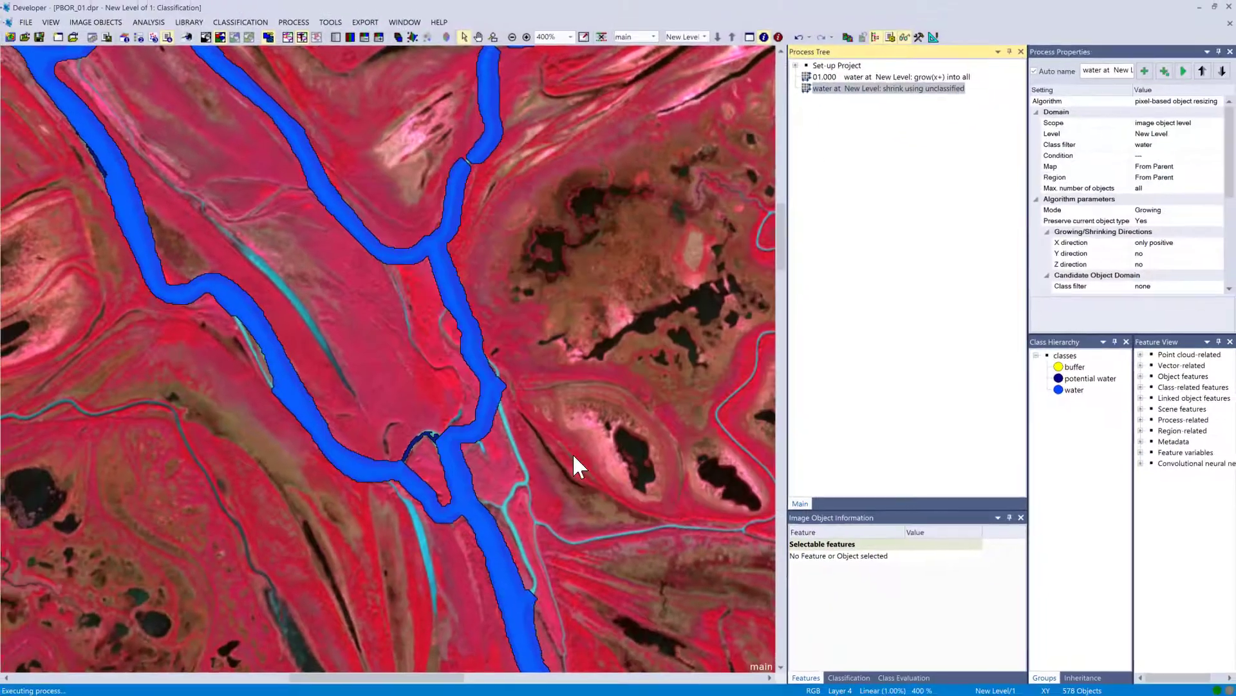
Execute the shrink process on the water objects.
right_click(826, 91)
click(837, 111)
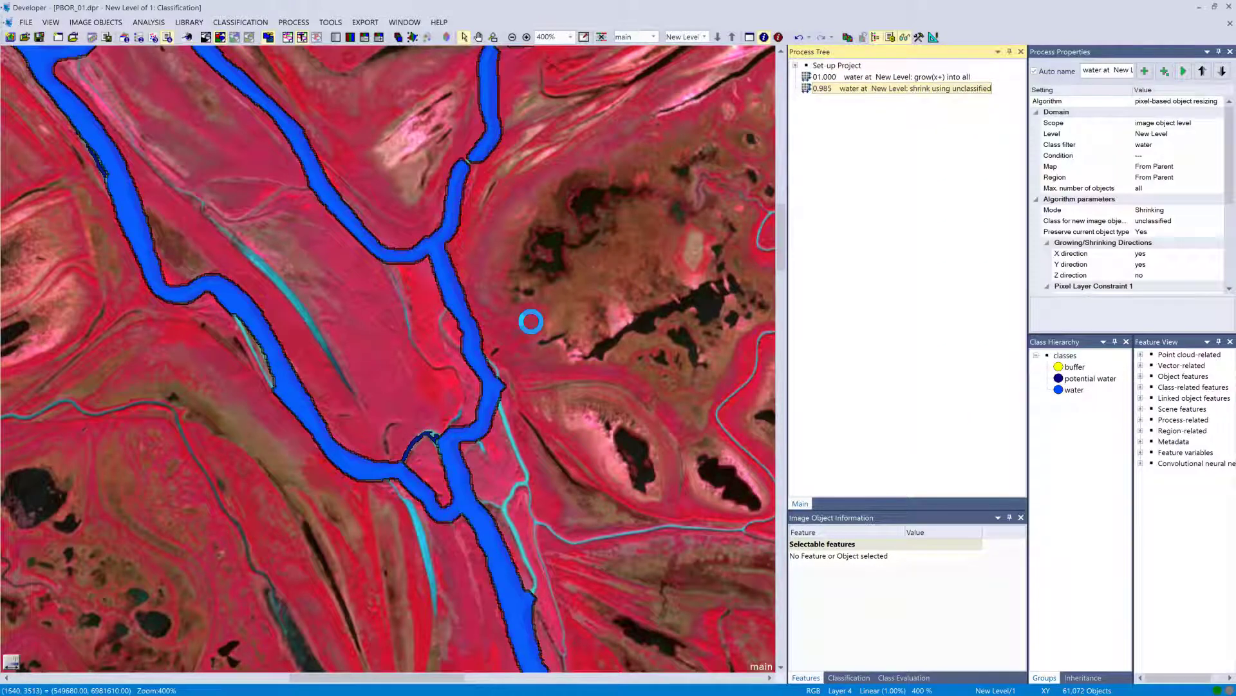
scroll(456, 293, up, 2)
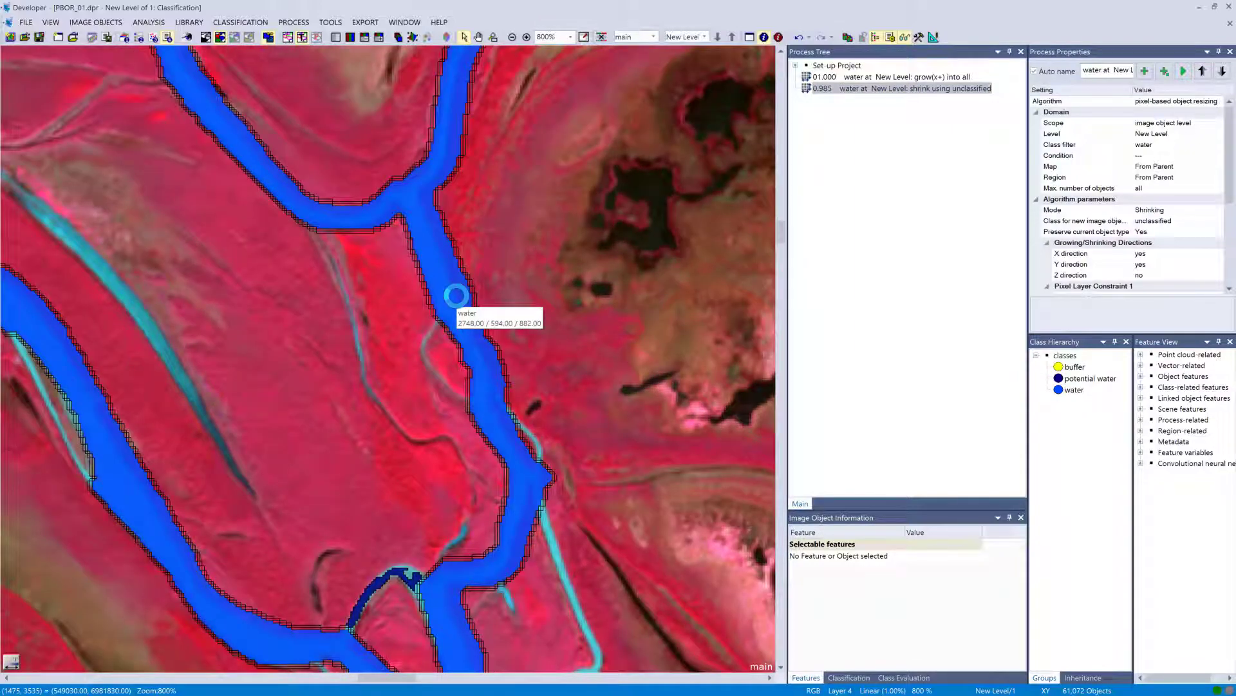
scroll(456, 295, up, 3)
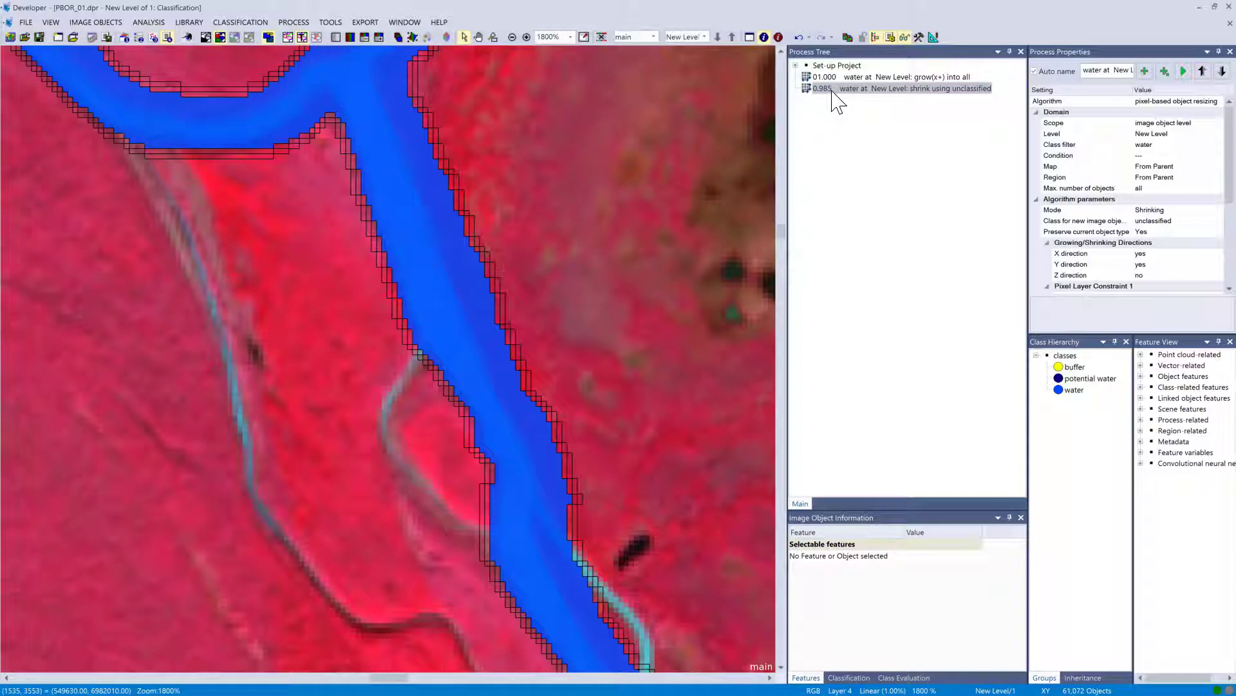
Set the shrink process's class for new image objects to buffer and execute it.
double_click(835, 91)
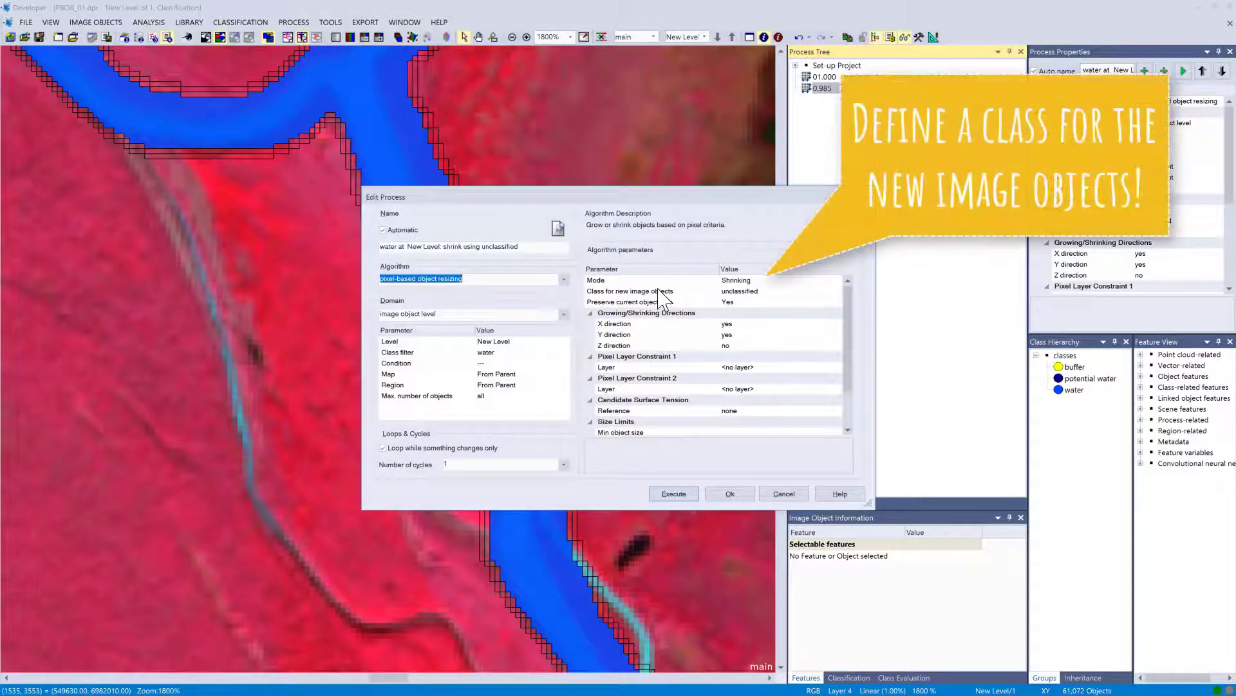
click(837, 292)
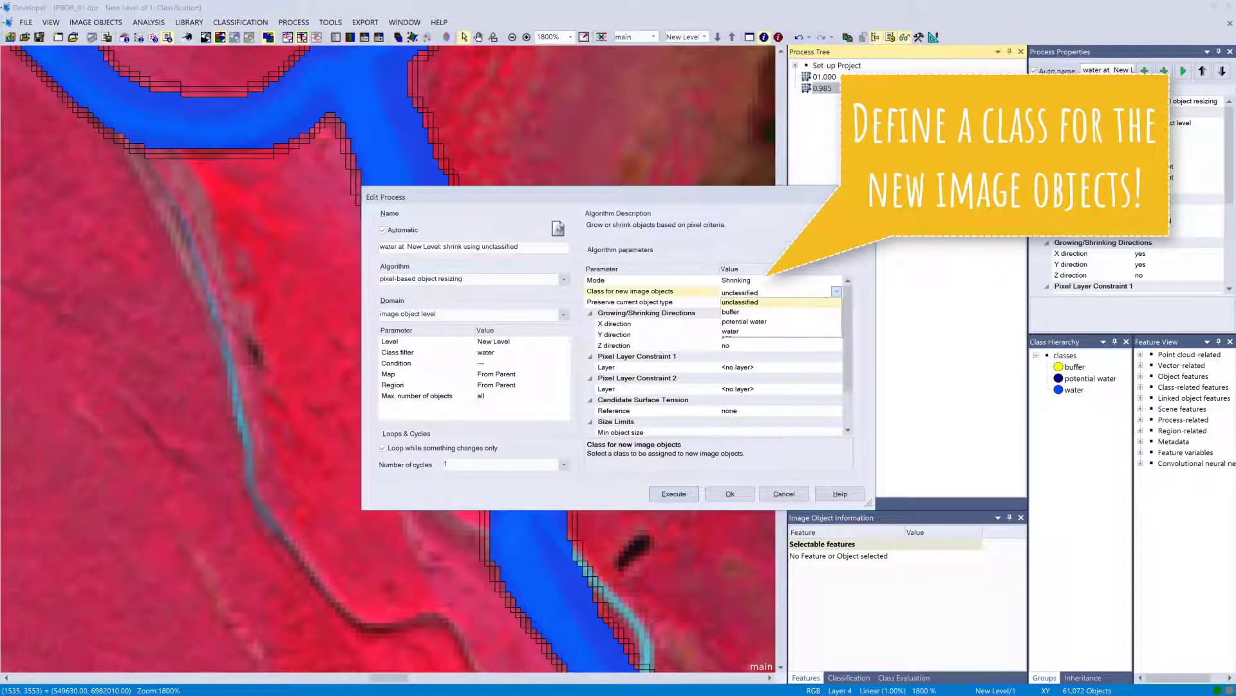
click(747, 312)
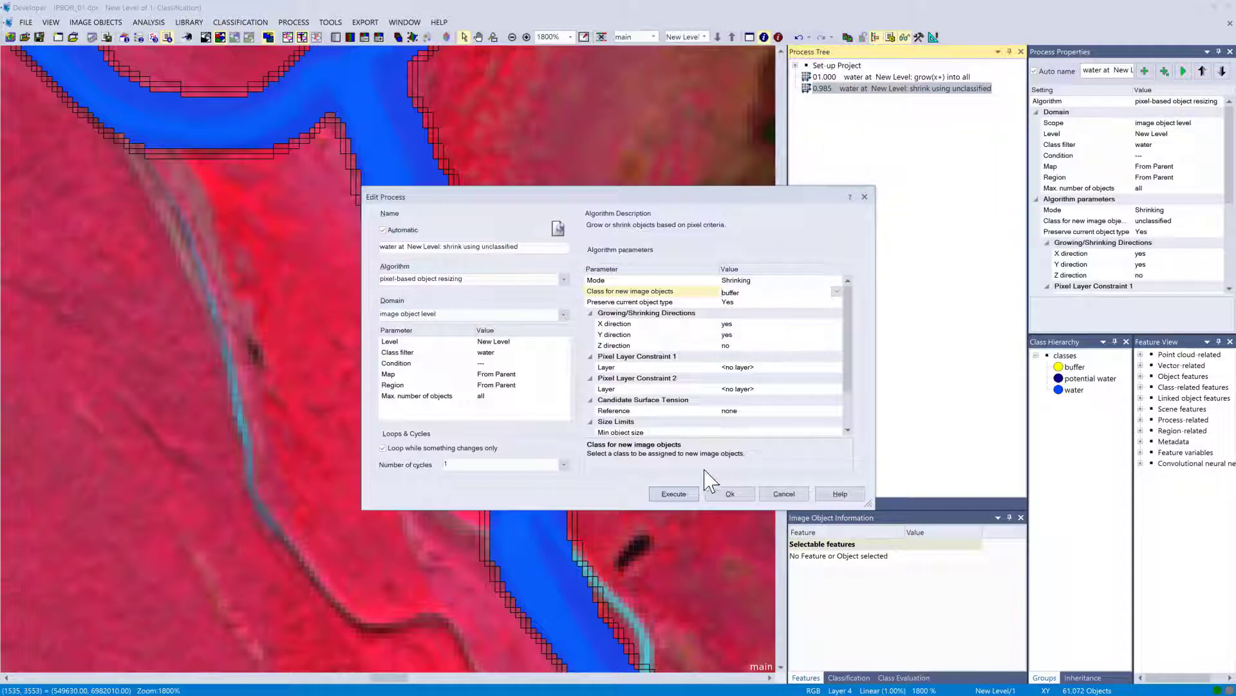
click(674, 493)
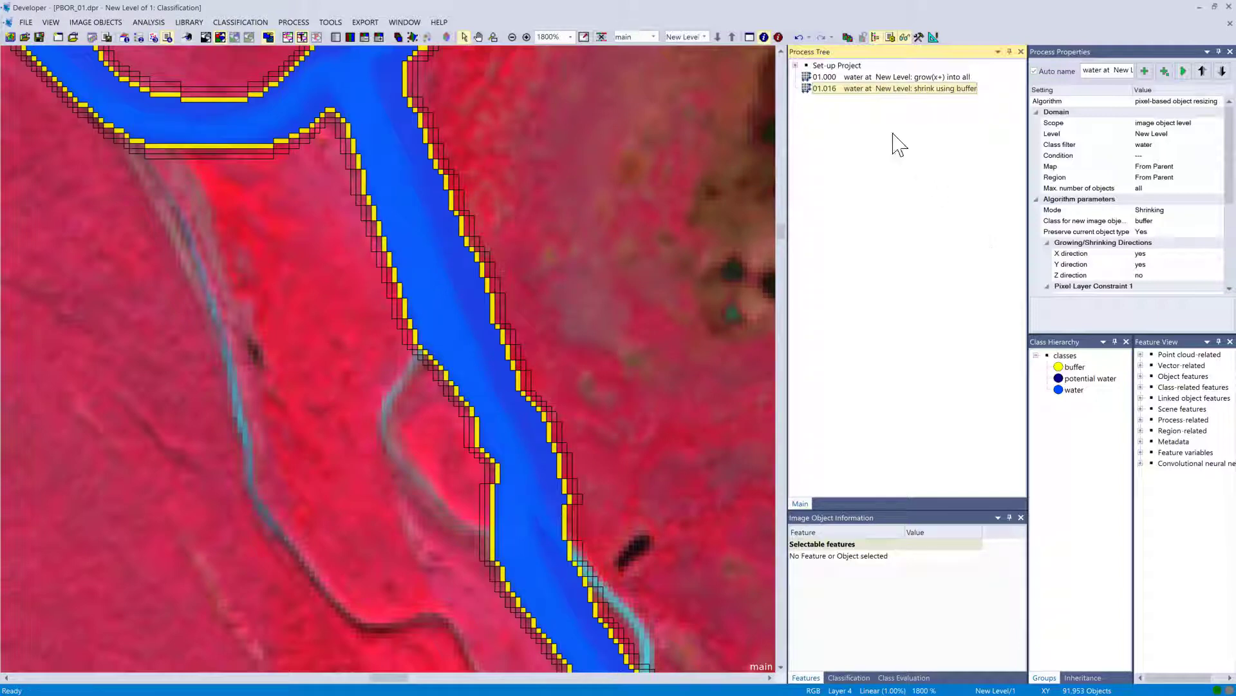
Execute the buffer shrink process once more.
right_click(858, 90)
click(888, 114)
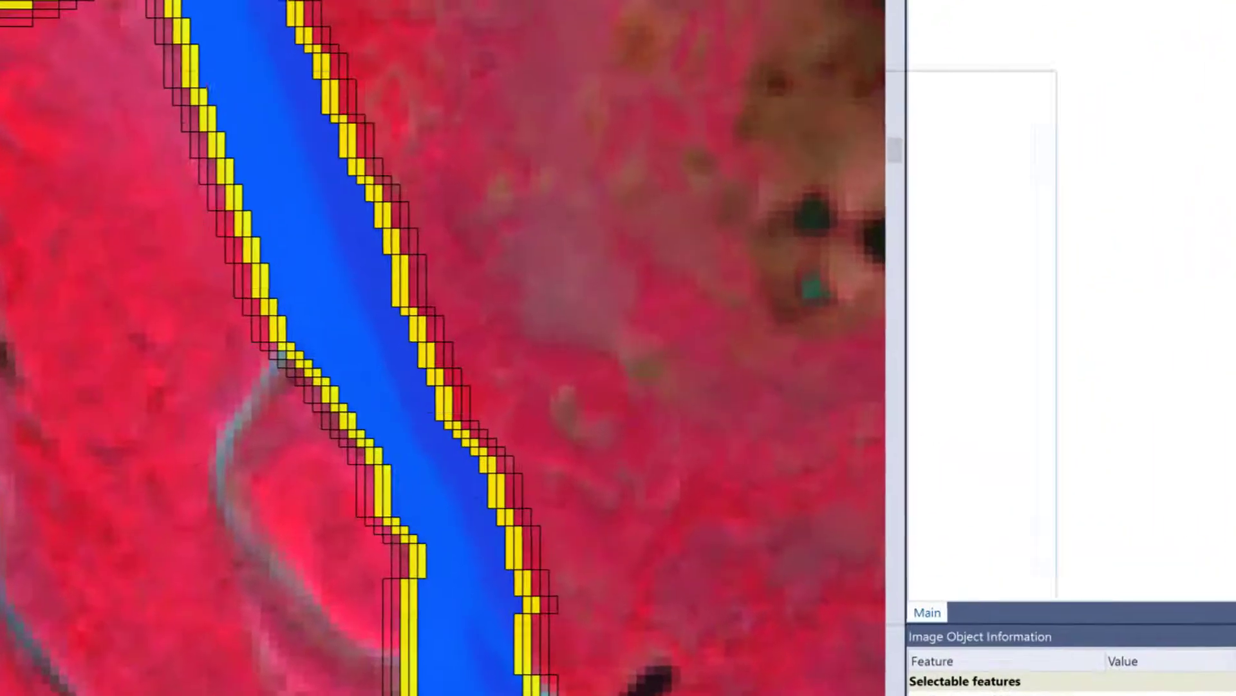
Set the shrink process's minimum object size to 1000 pixels and execute it.
double_click(934, 88)
drag(1013, 372, 1023, 420)
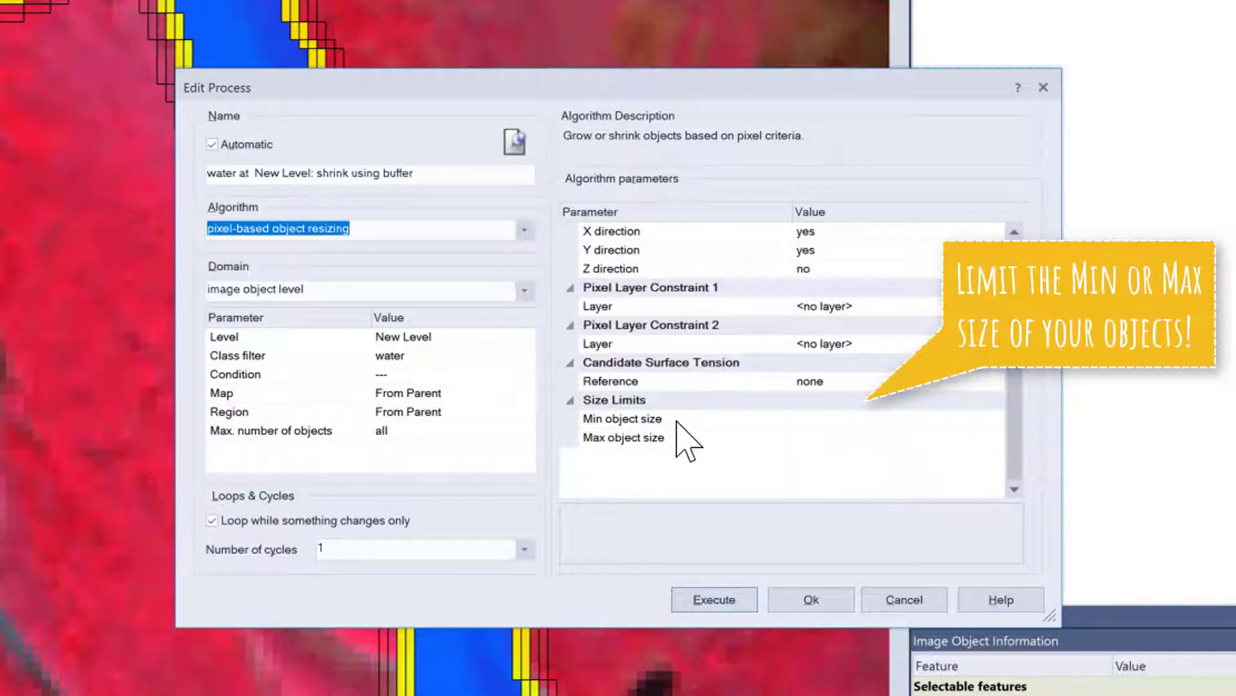
click(803, 420)
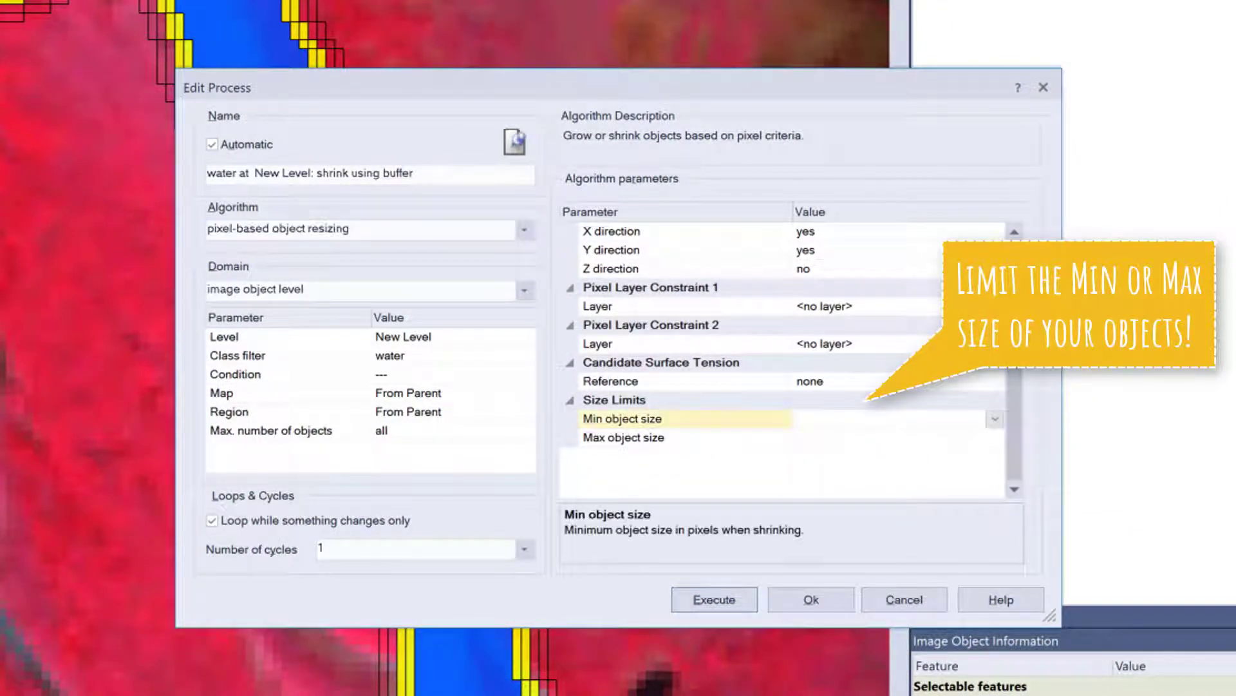
click(812, 438)
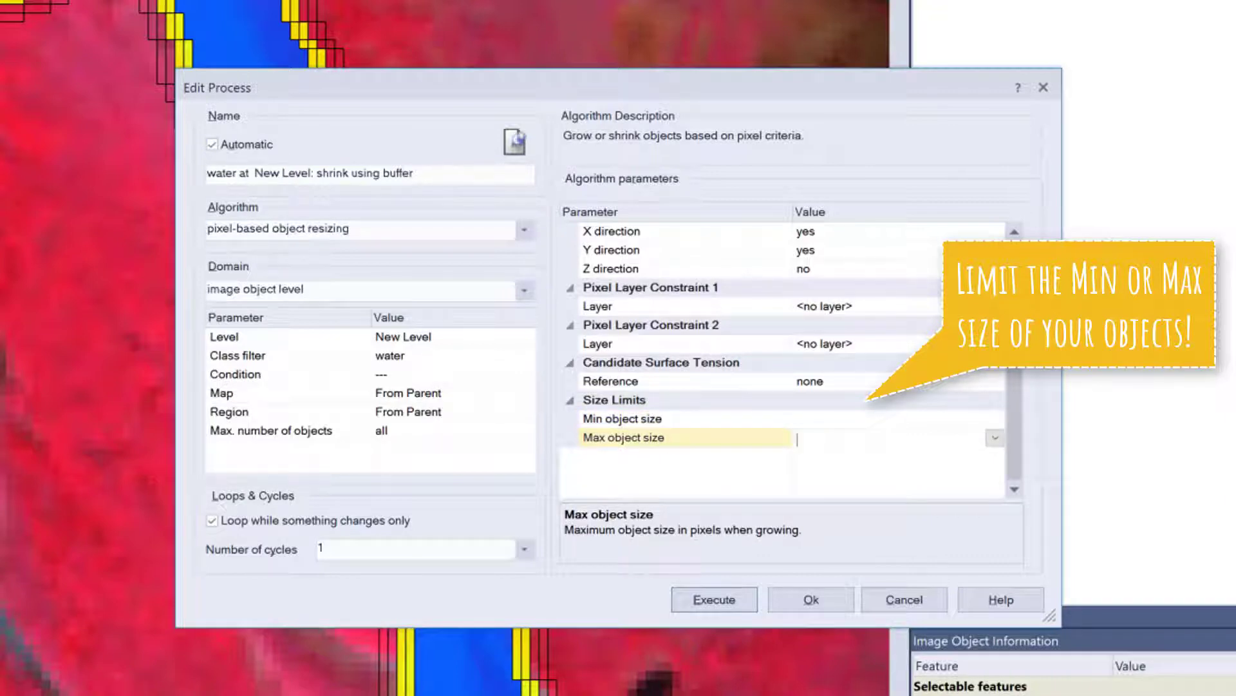
click(817, 422)
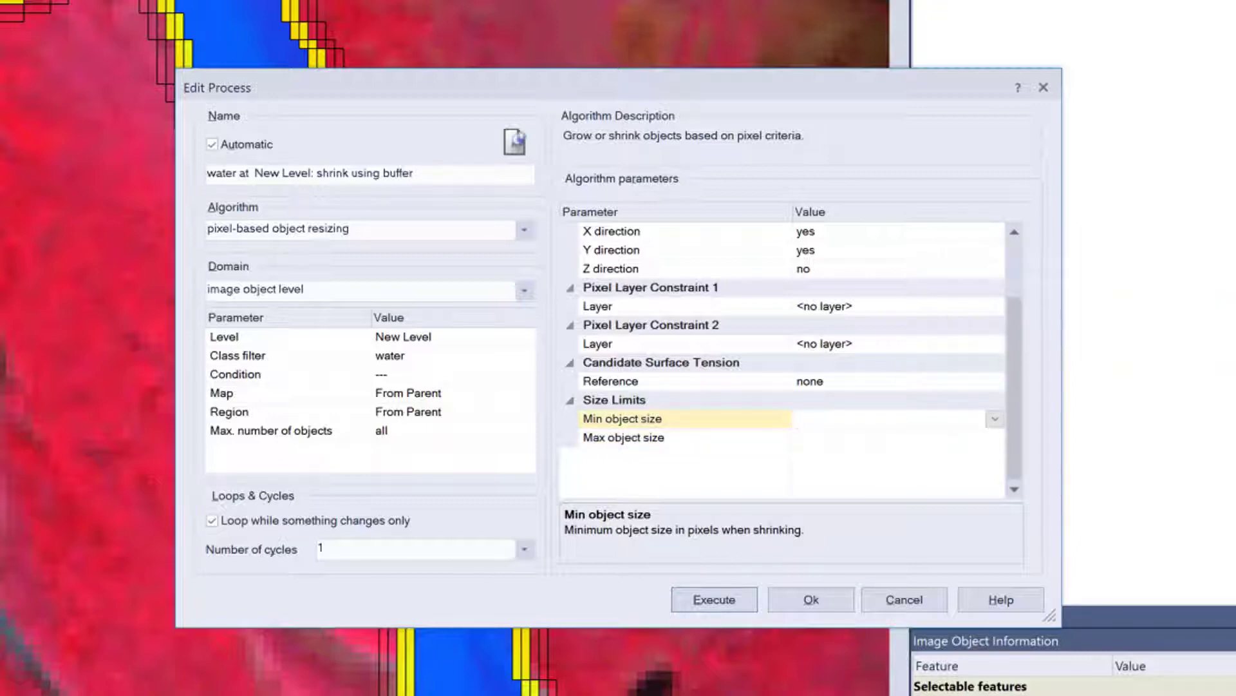
text(1000)
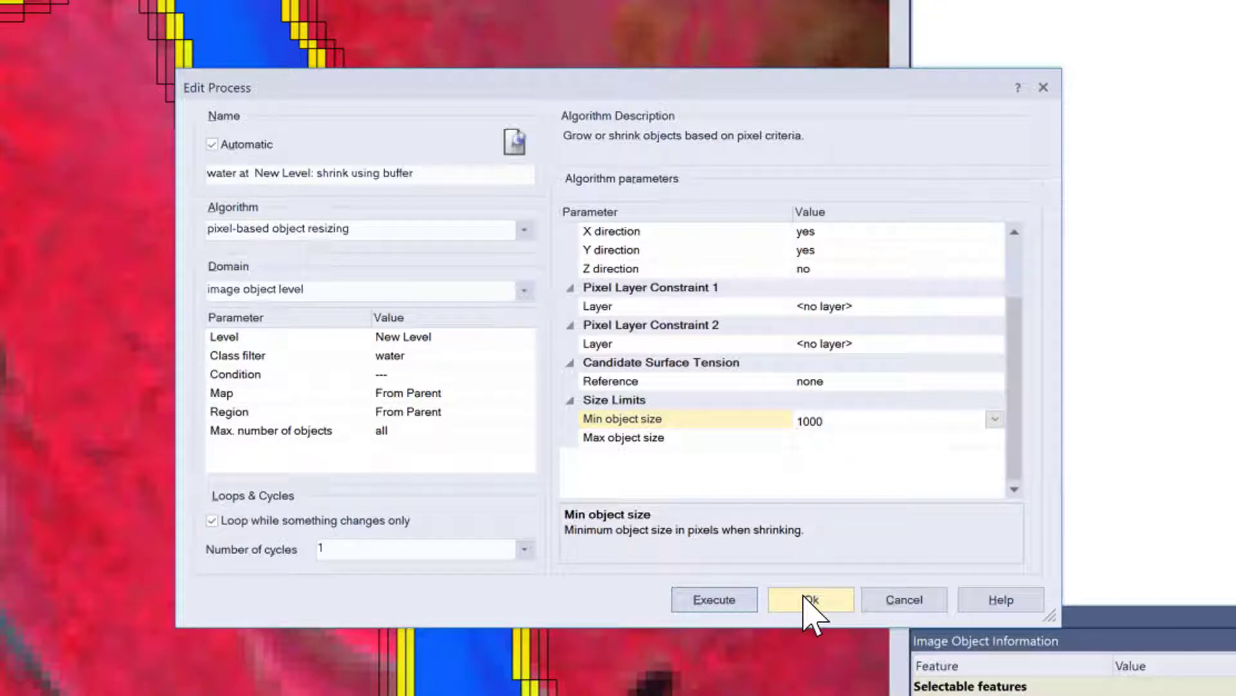
click(716, 600)
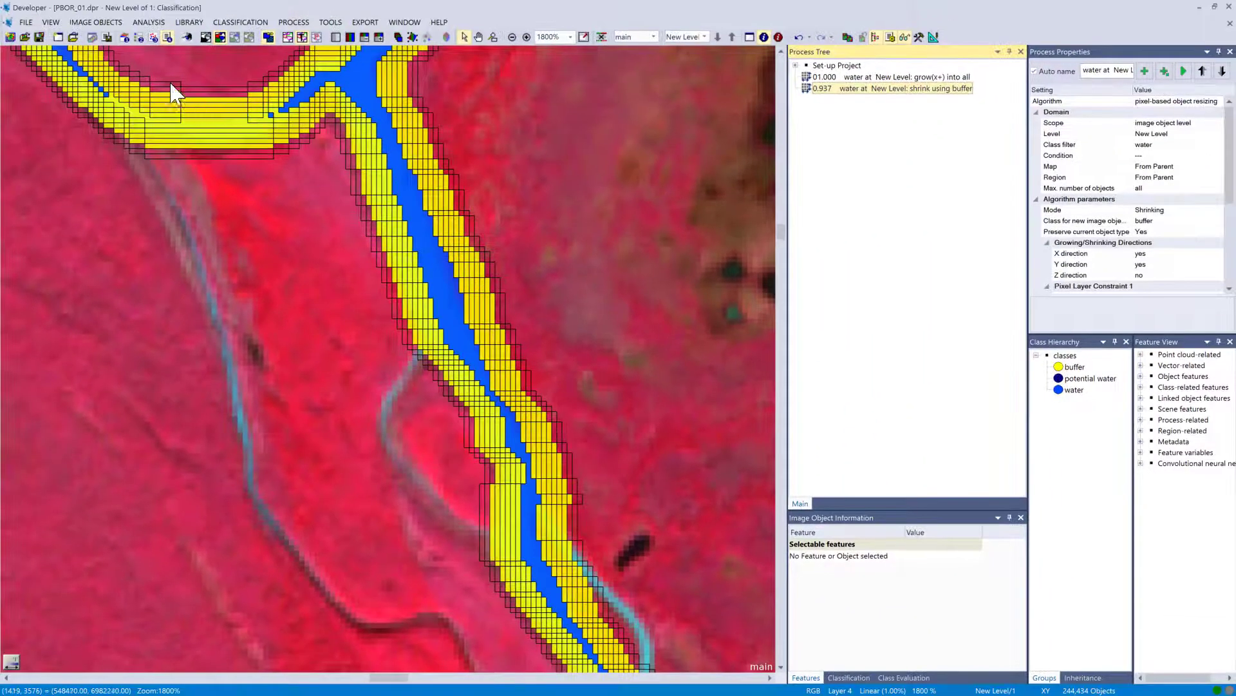
Execute the buffer shrink process two more times.
drag(174, 93, 373, 462)
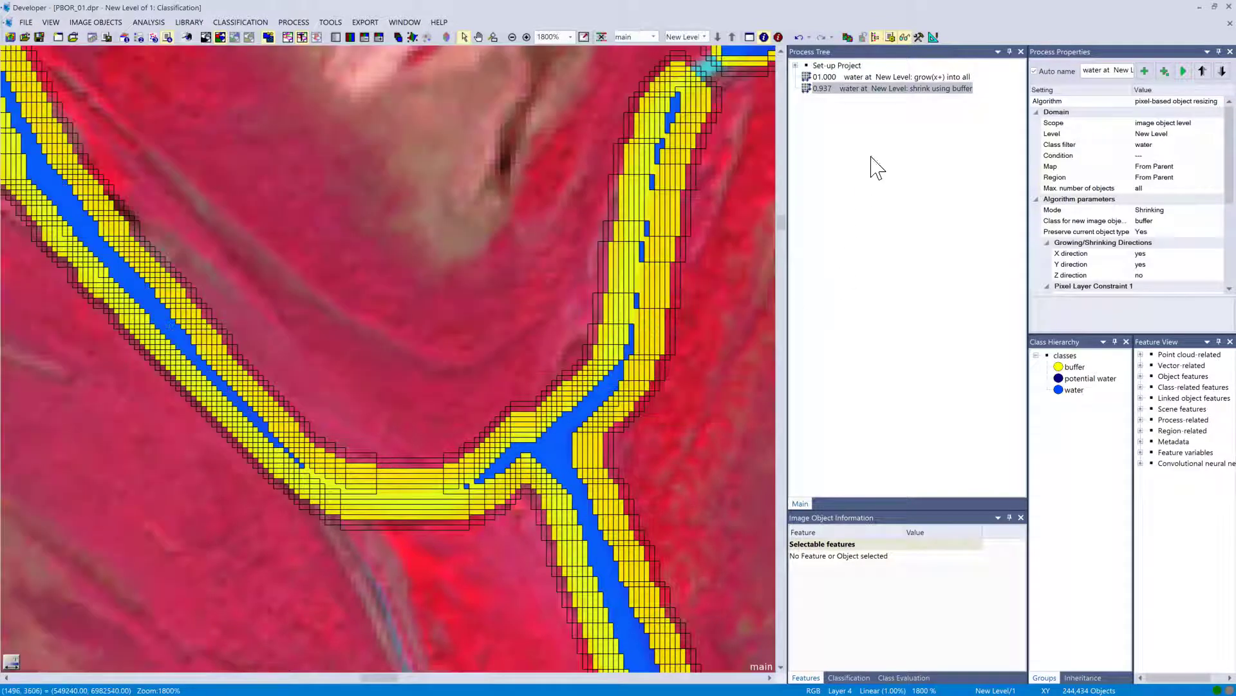
right_click(860, 88)
click(876, 99)
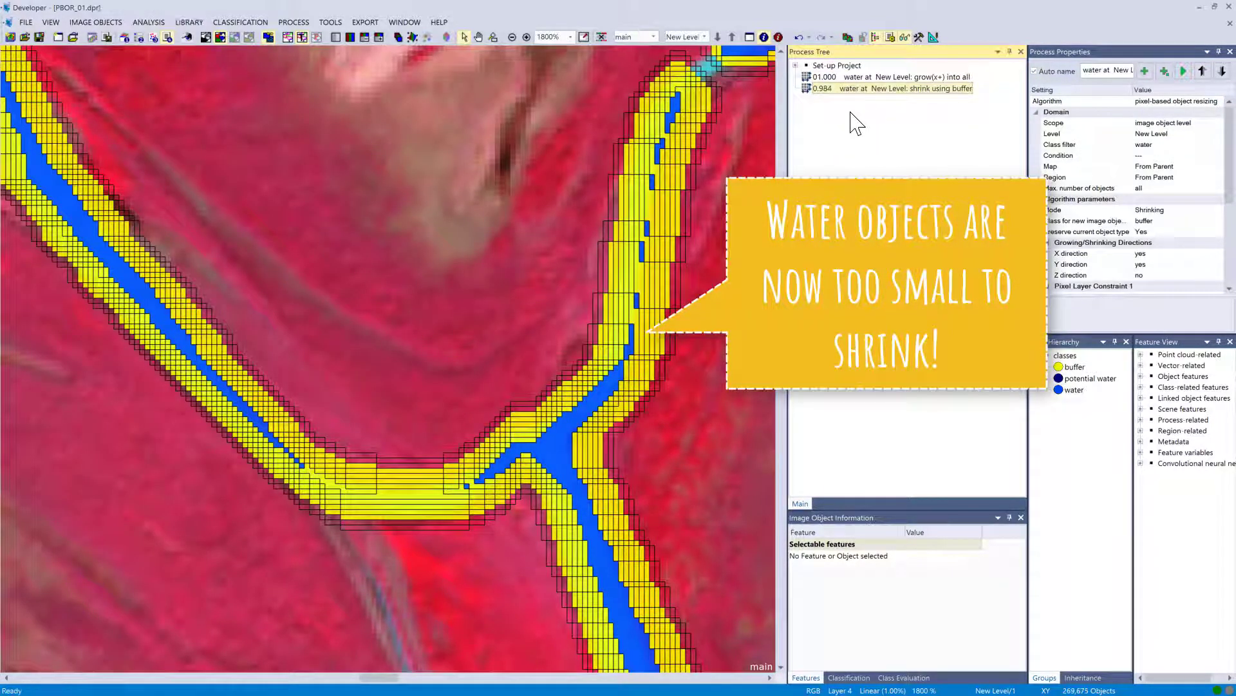
right_click(847, 89)
click(875, 111)
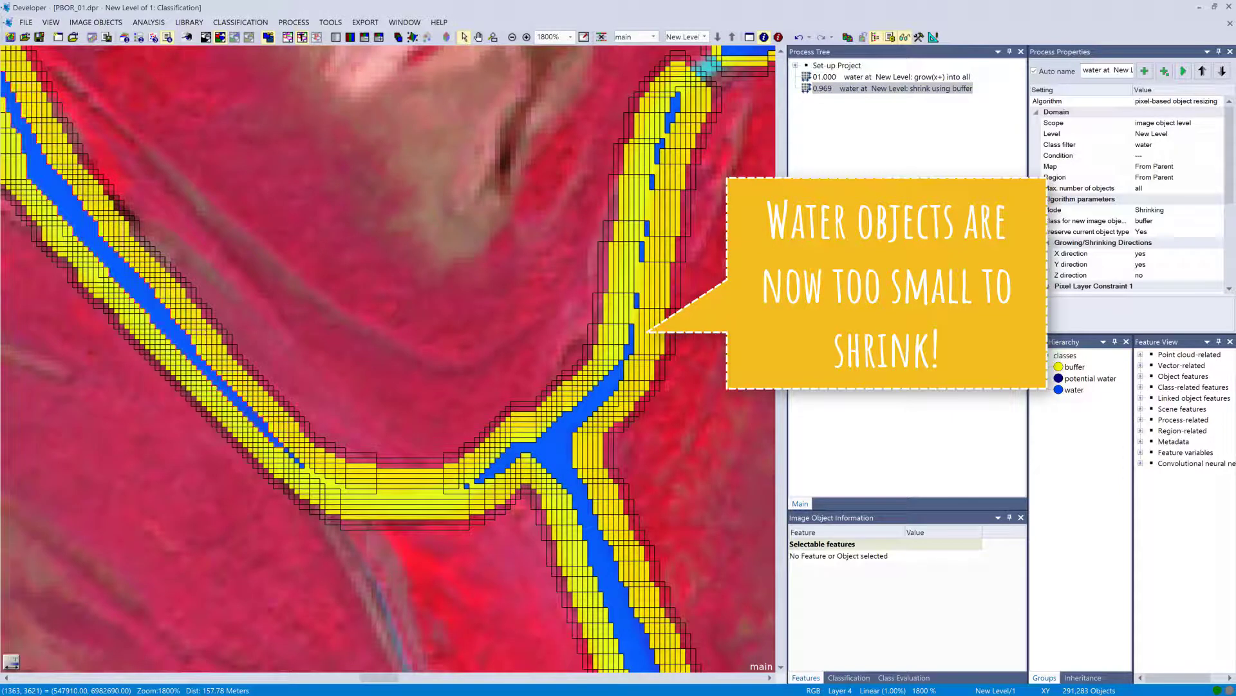
Add the Area (Pxl) geometry extent feature to the image object information display.
right_click(870, 574)
click(902, 577)
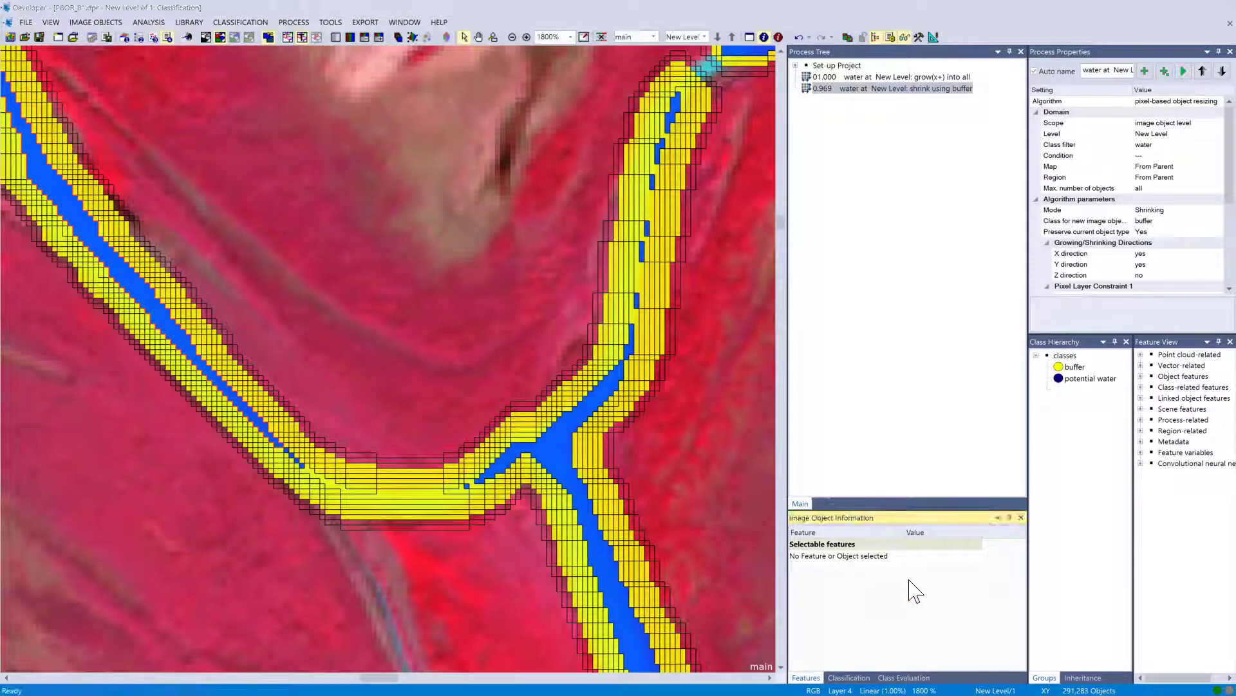
click(430, 260)
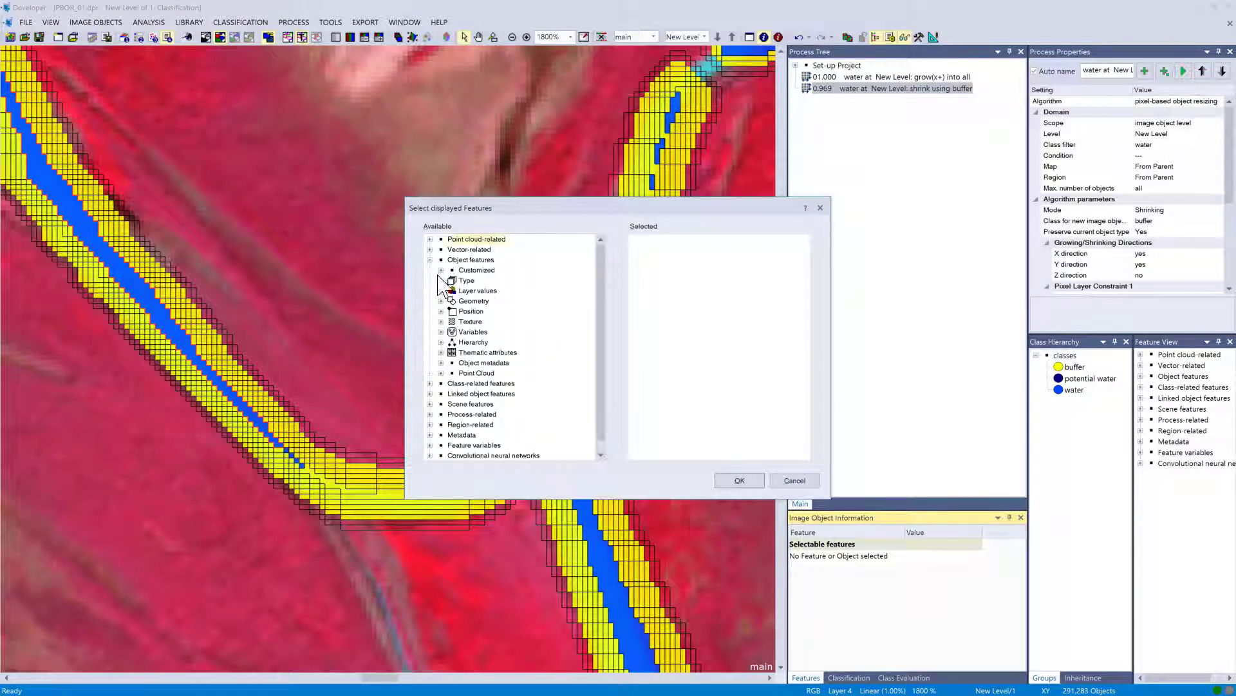
click(442, 301)
click(453, 311)
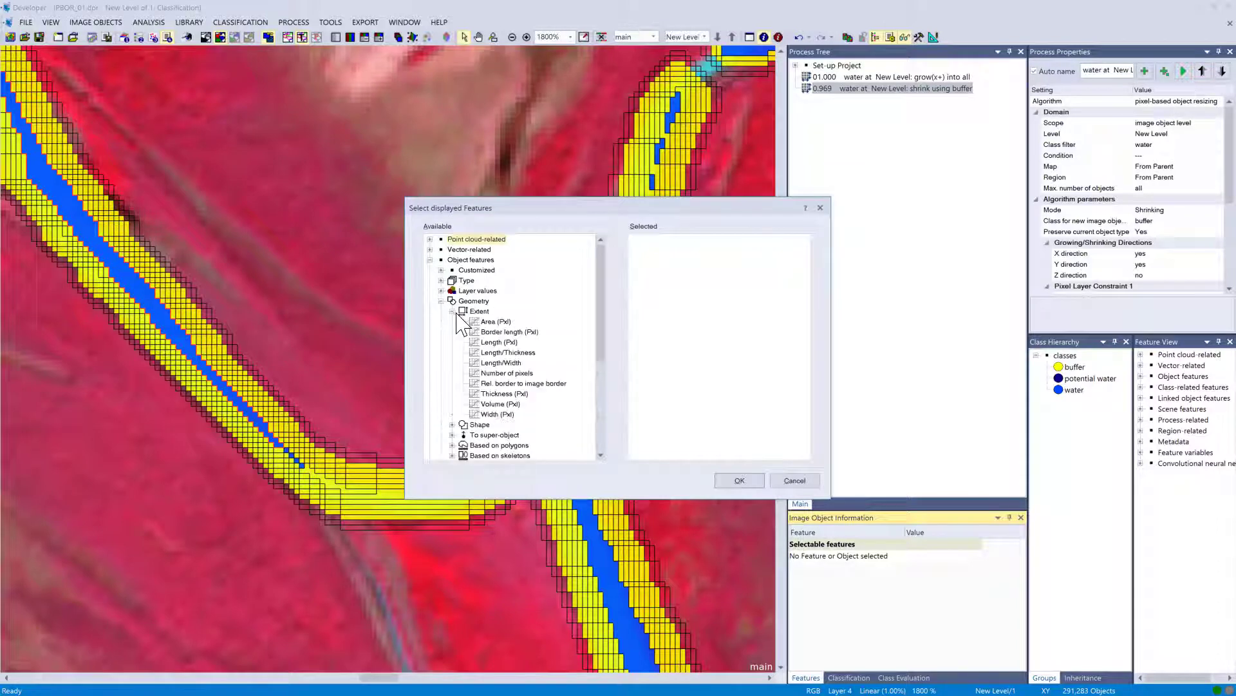
double_click(494, 322)
click(739, 481)
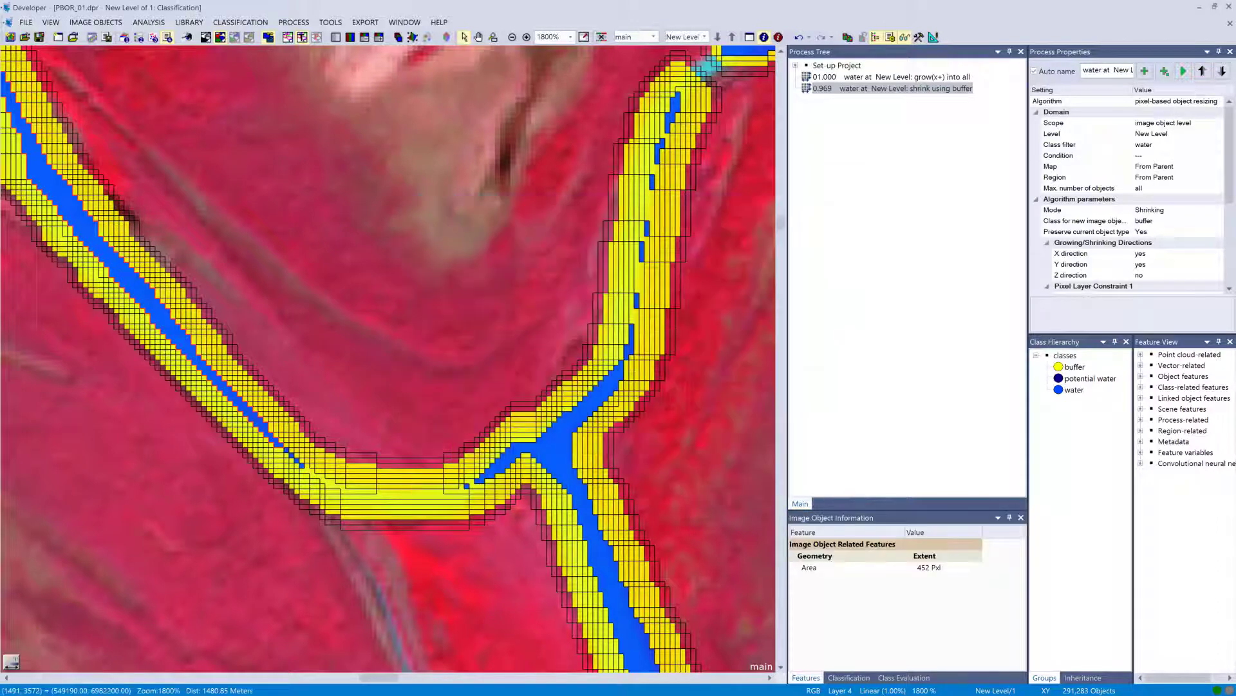
Select several water objects across the image to inspect their pixel area.
click(579, 476)
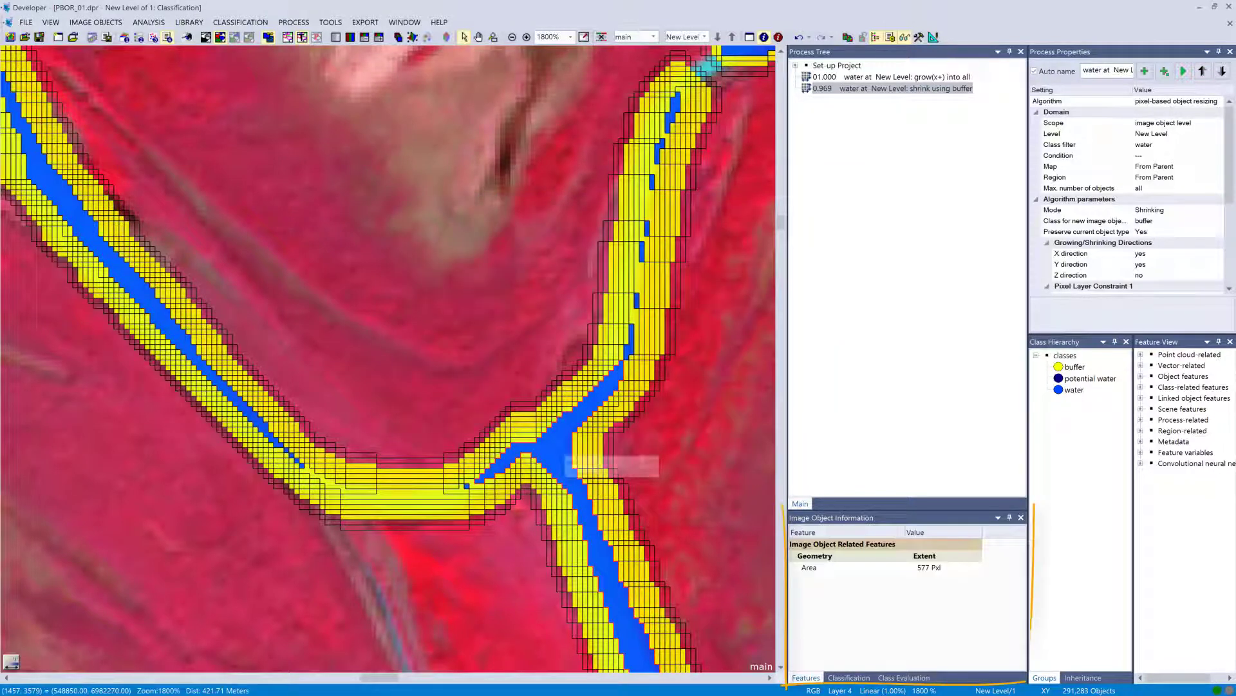
click(630, 348)
drag(666, 160, 428, 515)
click(570, 316)
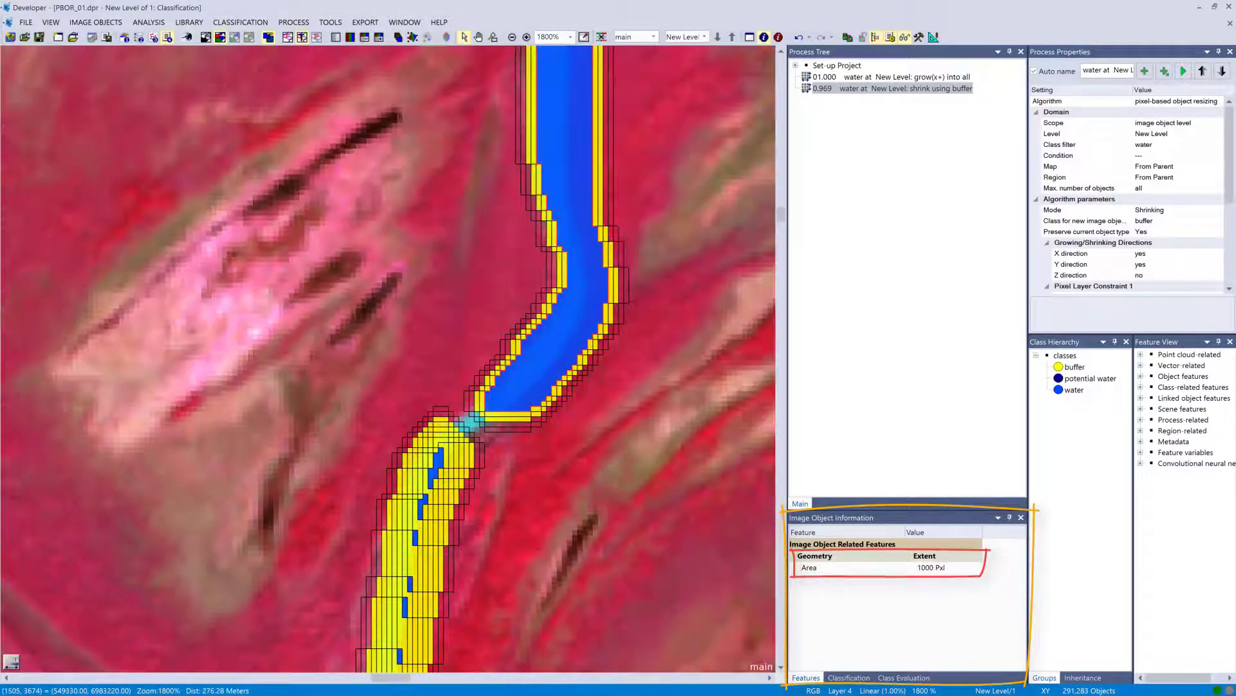
drag(674, 130, 524, 532)
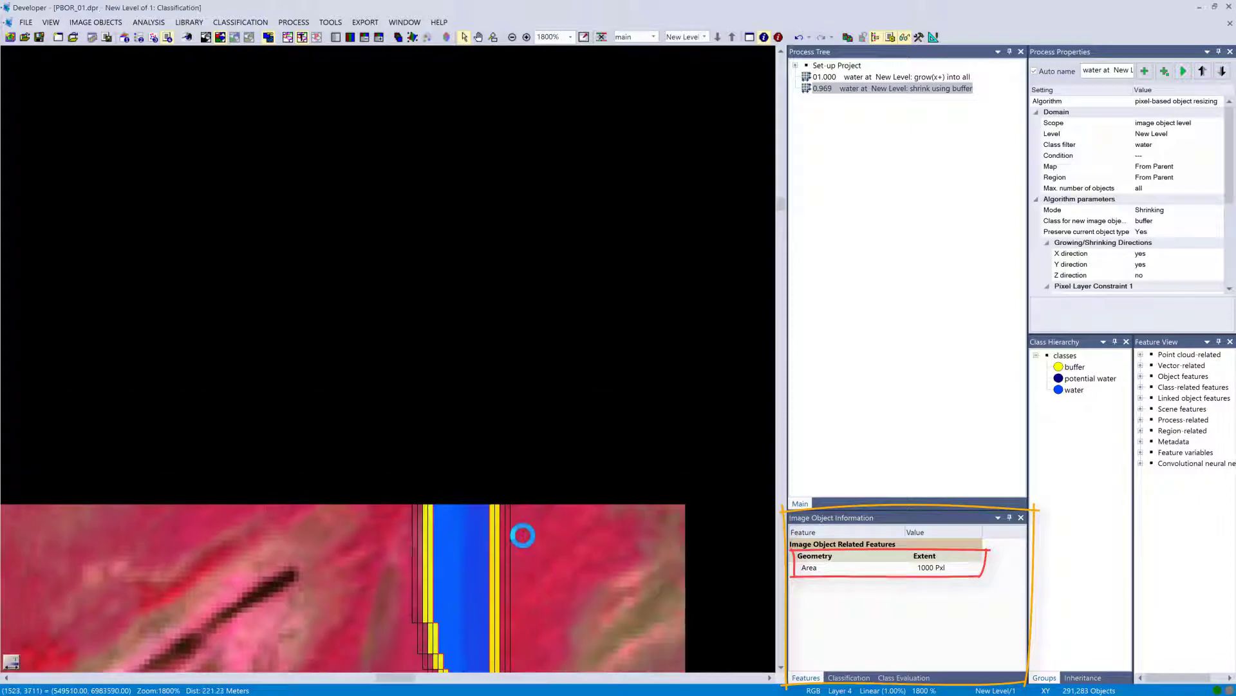
click(711, 387)
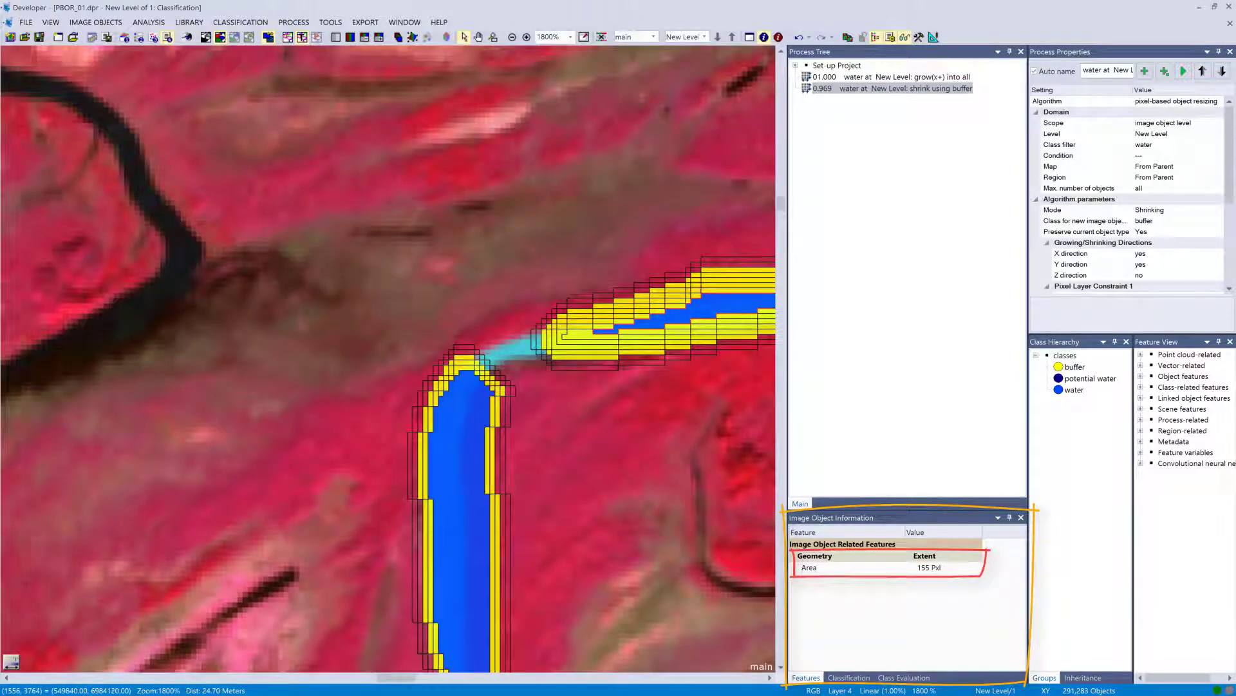
scroll(711, 386, down, 5)
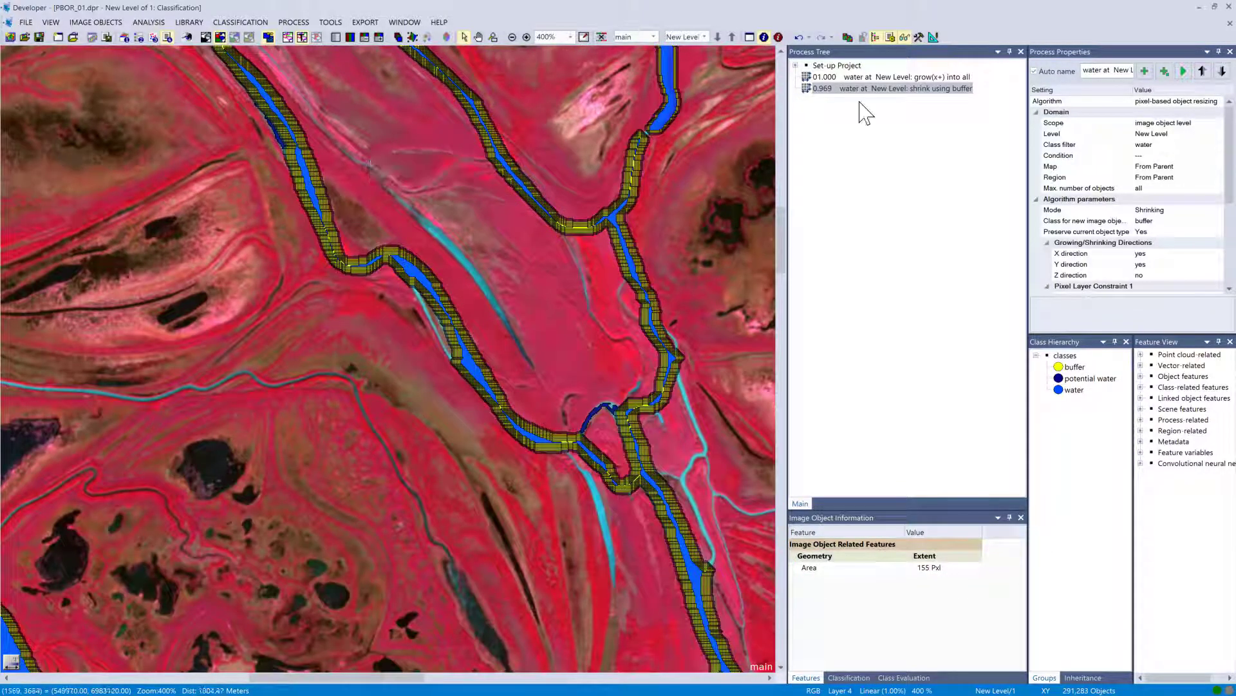
Duplicate the buffer shrink process by copying and pasting it into the process tree.
click(855, 106)
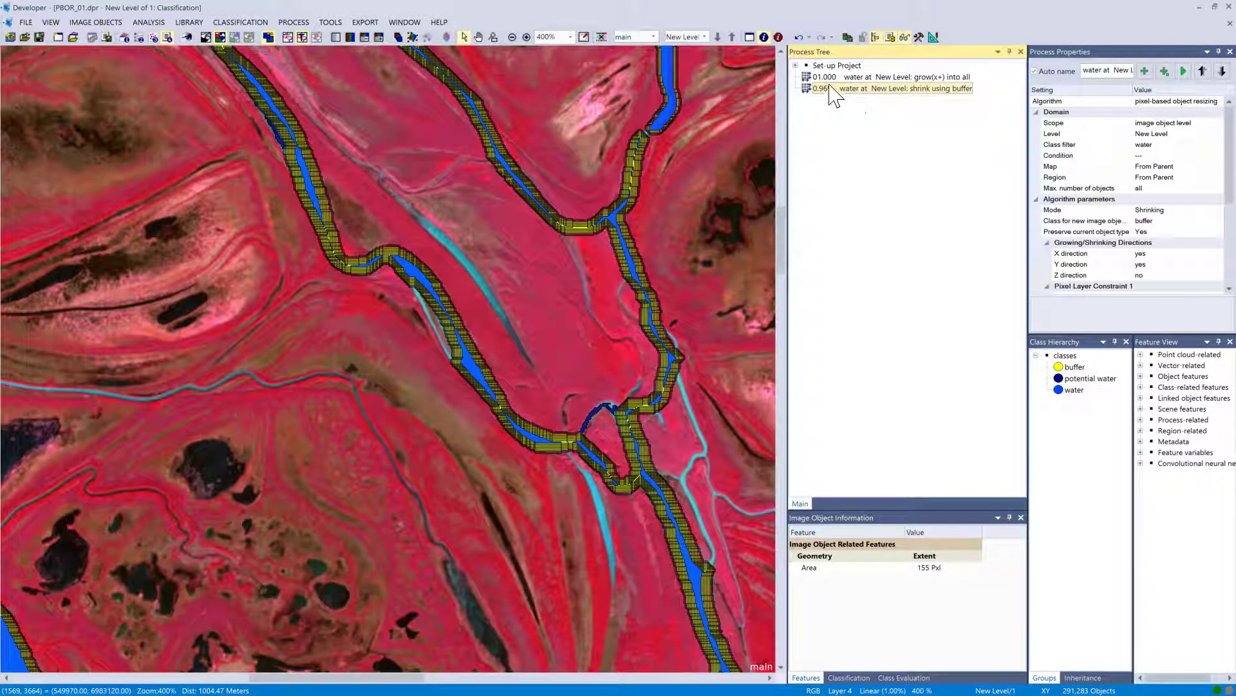
key(ctrl+c)
key(ctrl+v)
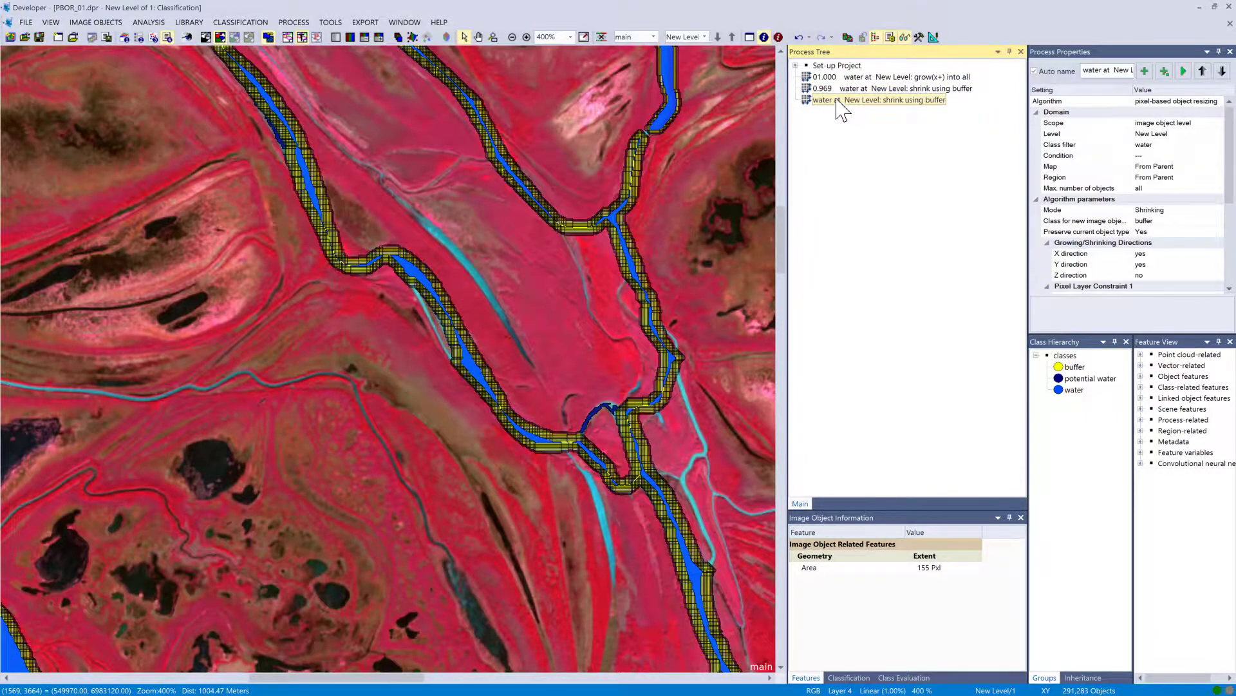
Switch the copied process to Coating mode with buffer as the class for new image objects.
double_click(837, 101)
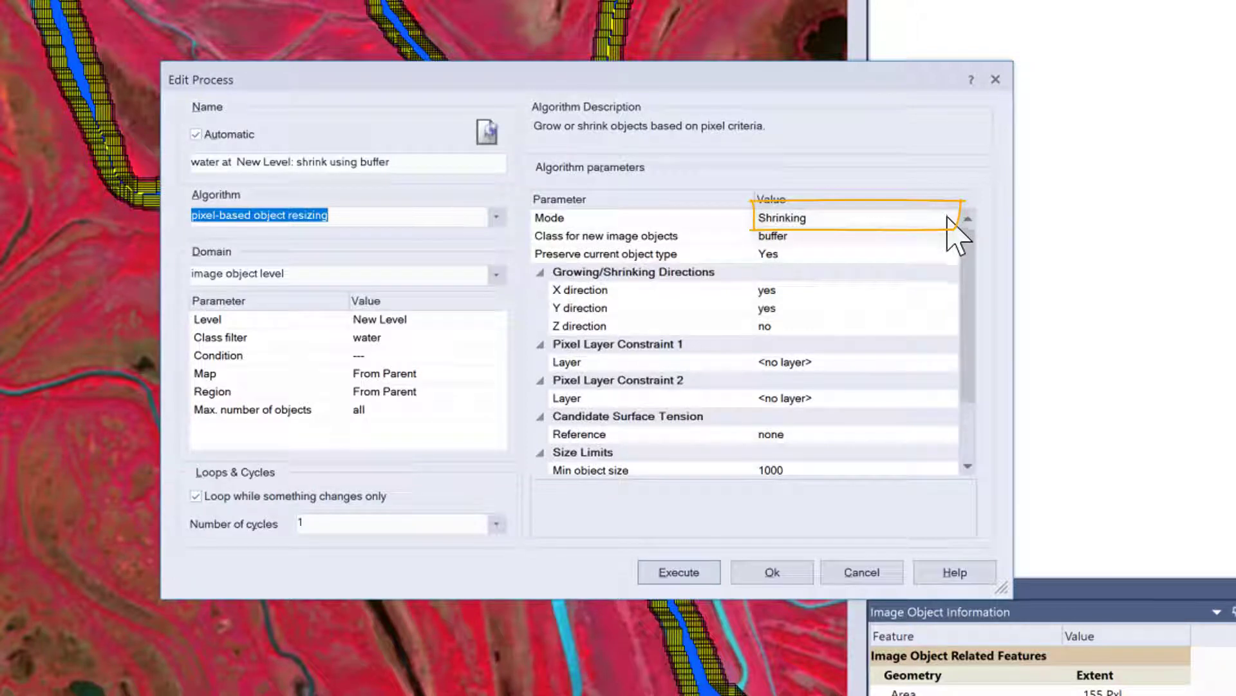
click(952, 219)
click(949, 219)
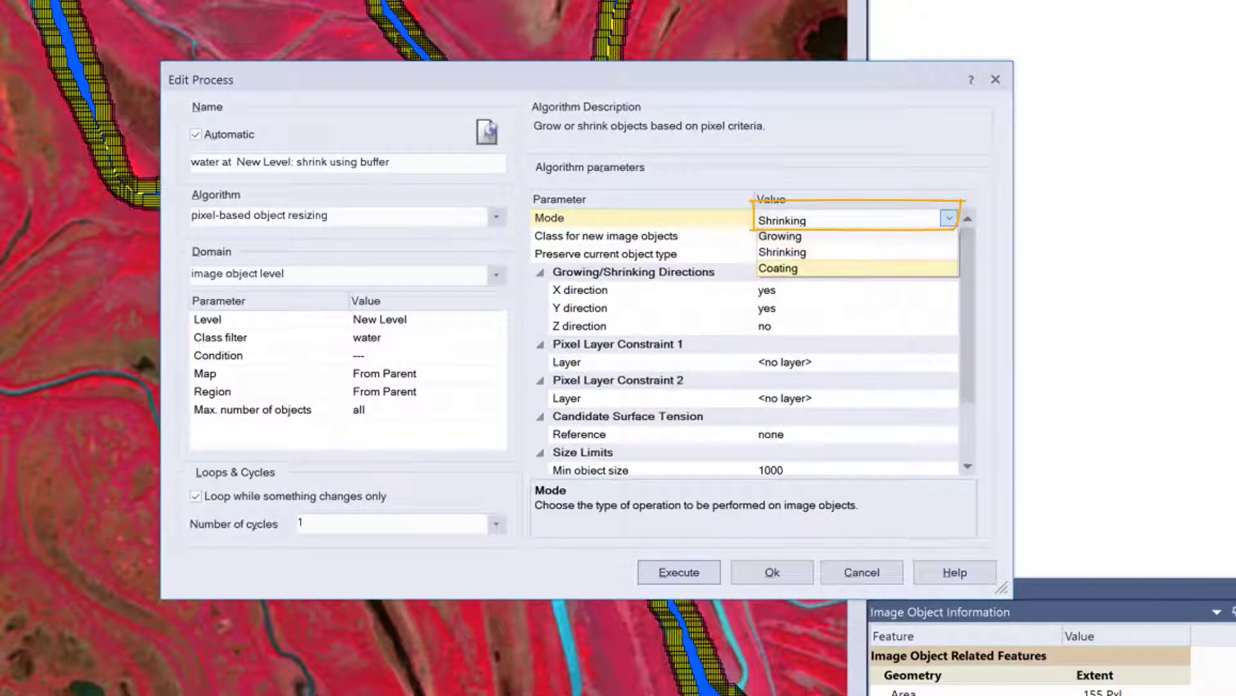
click(892, 268)
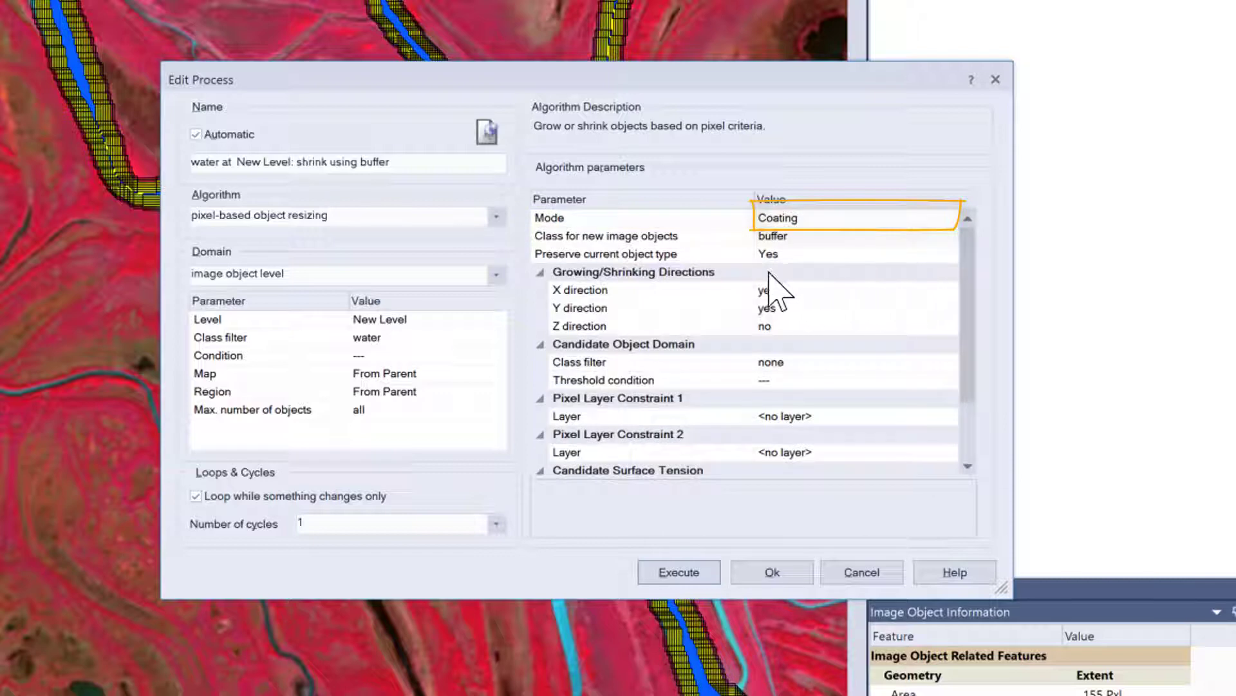
click(949, 237)
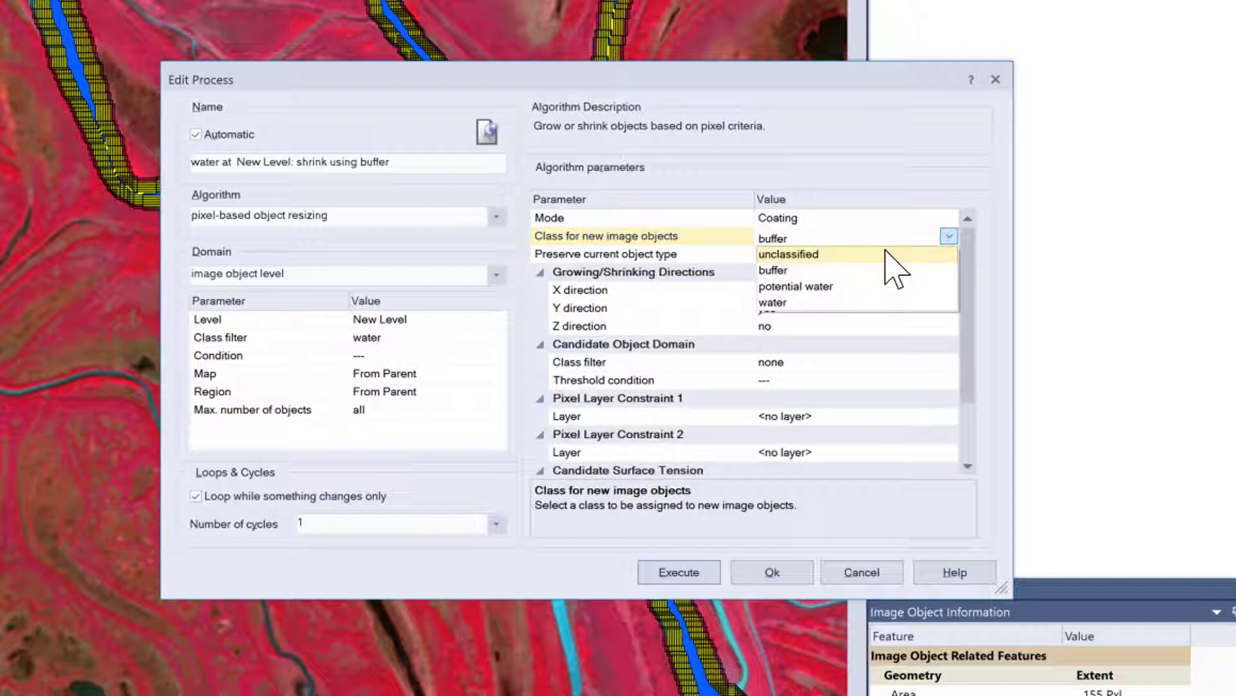
click(798, 271)
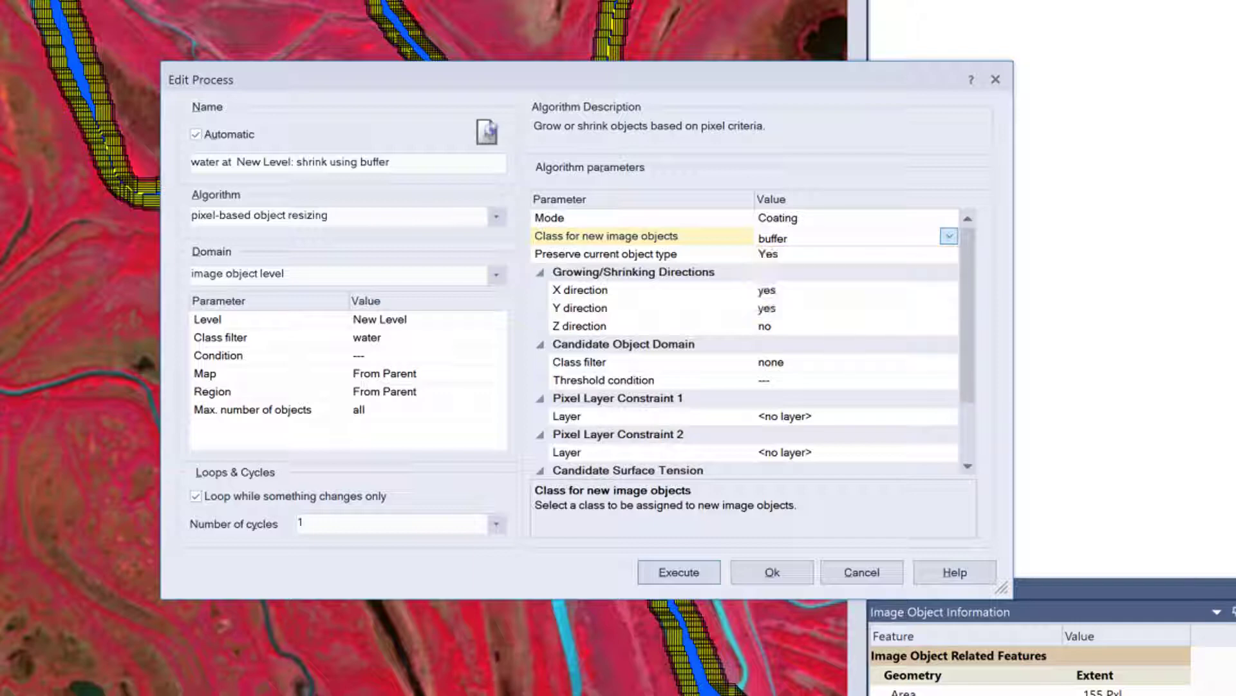
click(776, 575)
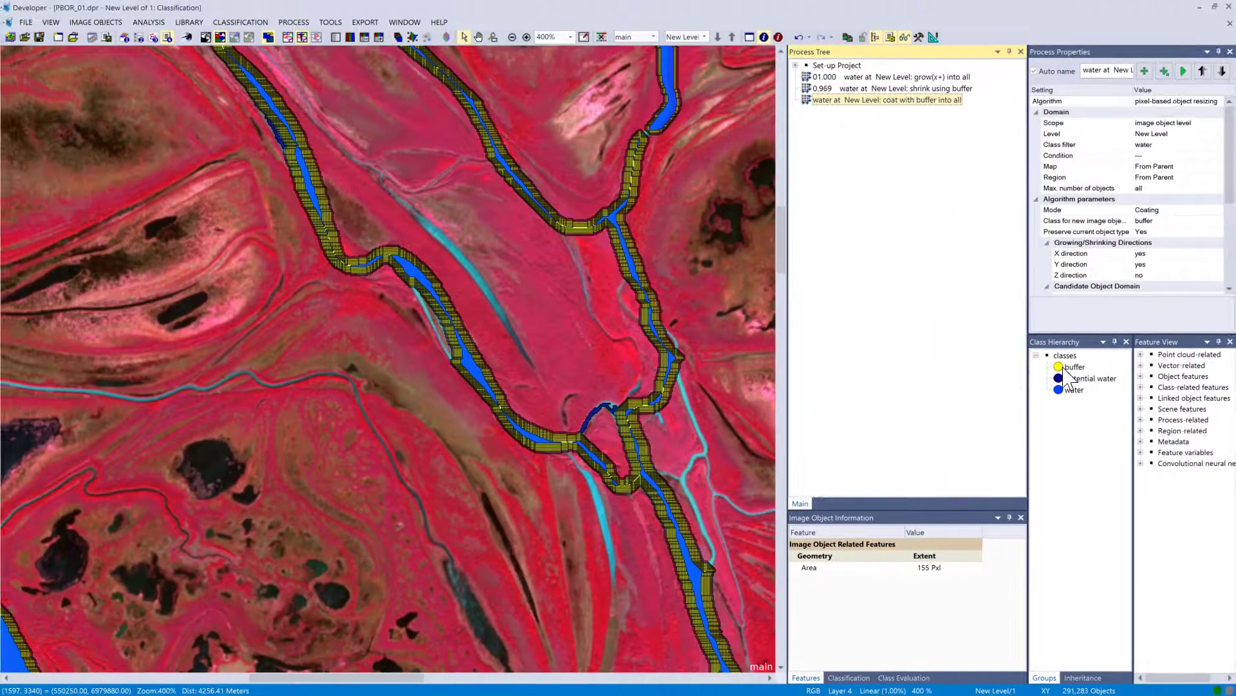
Delete the buffer classification and re-execute the merge region process for unclassified objects.
right_click(1070, 369)
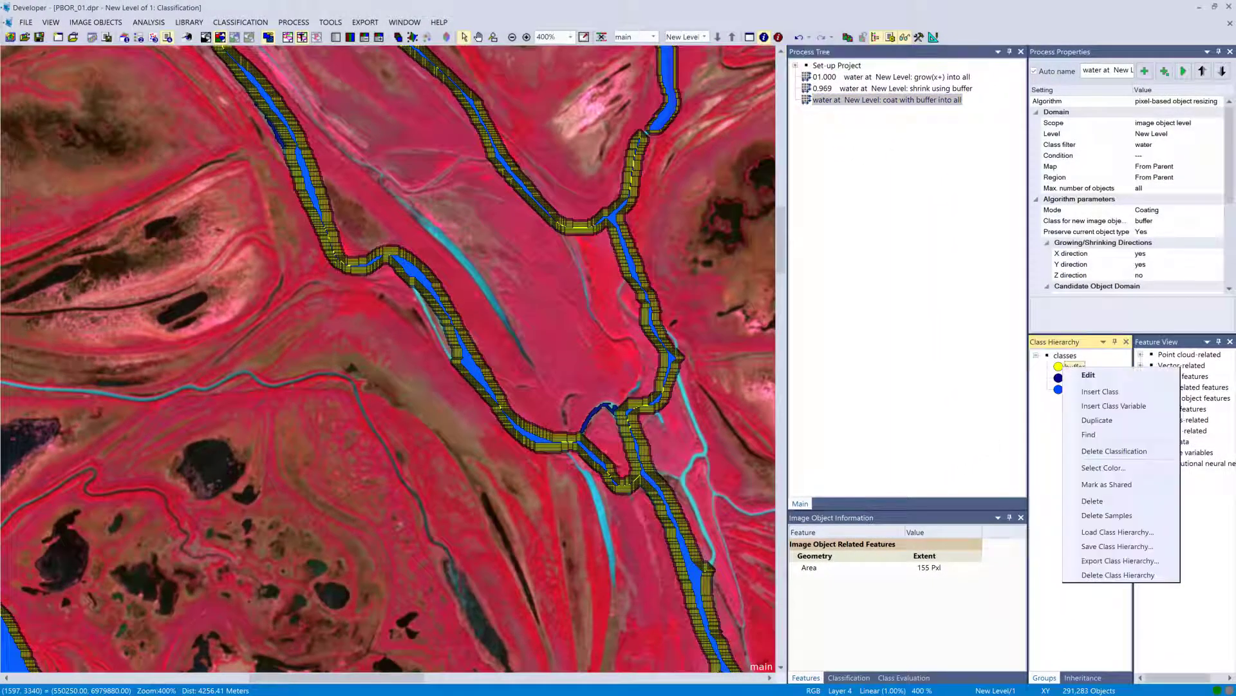
click(1110, 451)
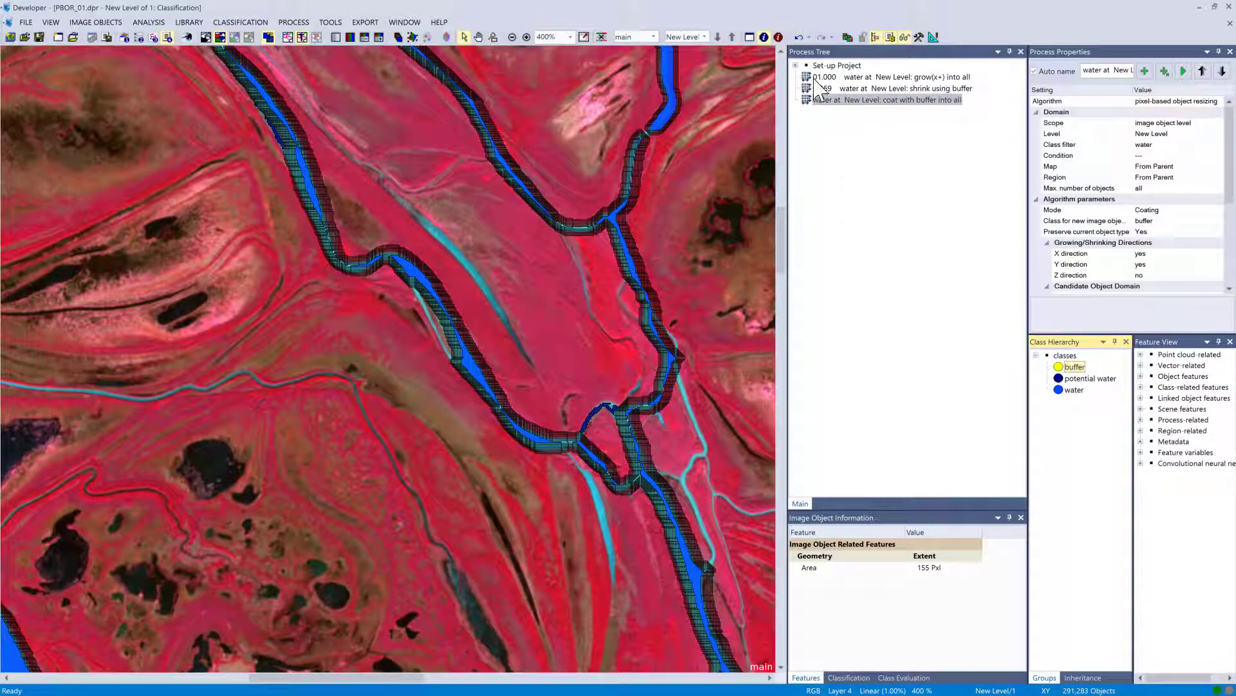
click(796, 65)
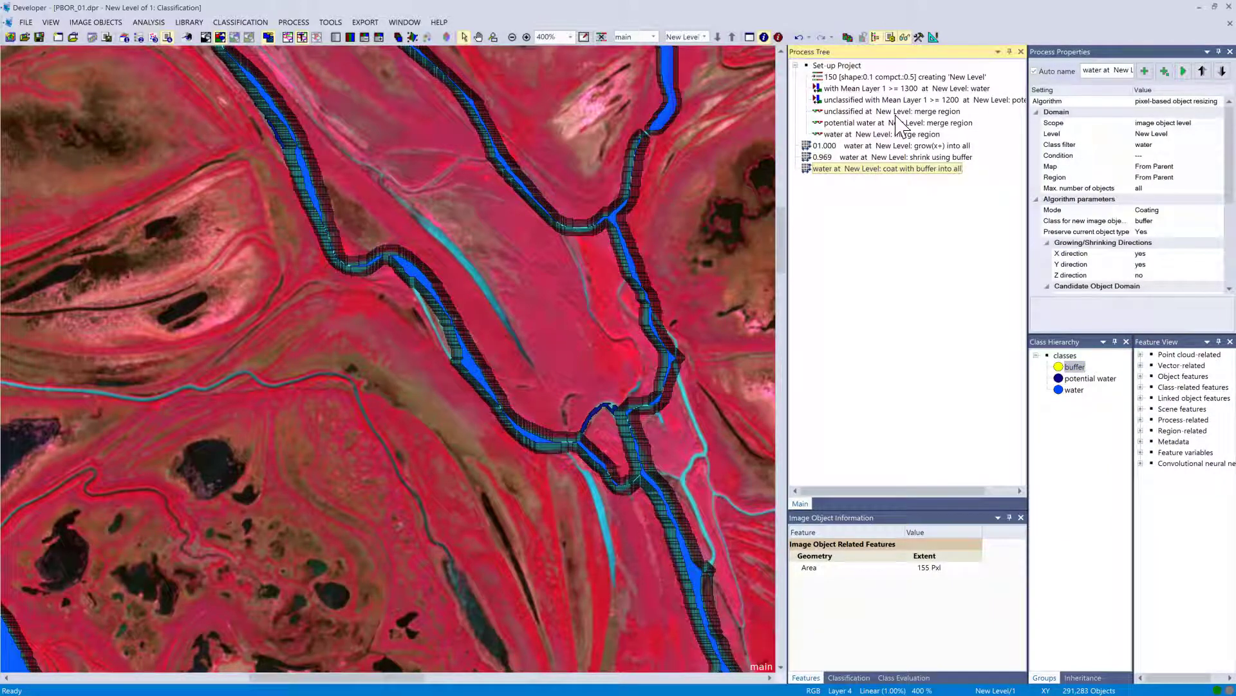
right_click(898, 114)
click(920, 139)
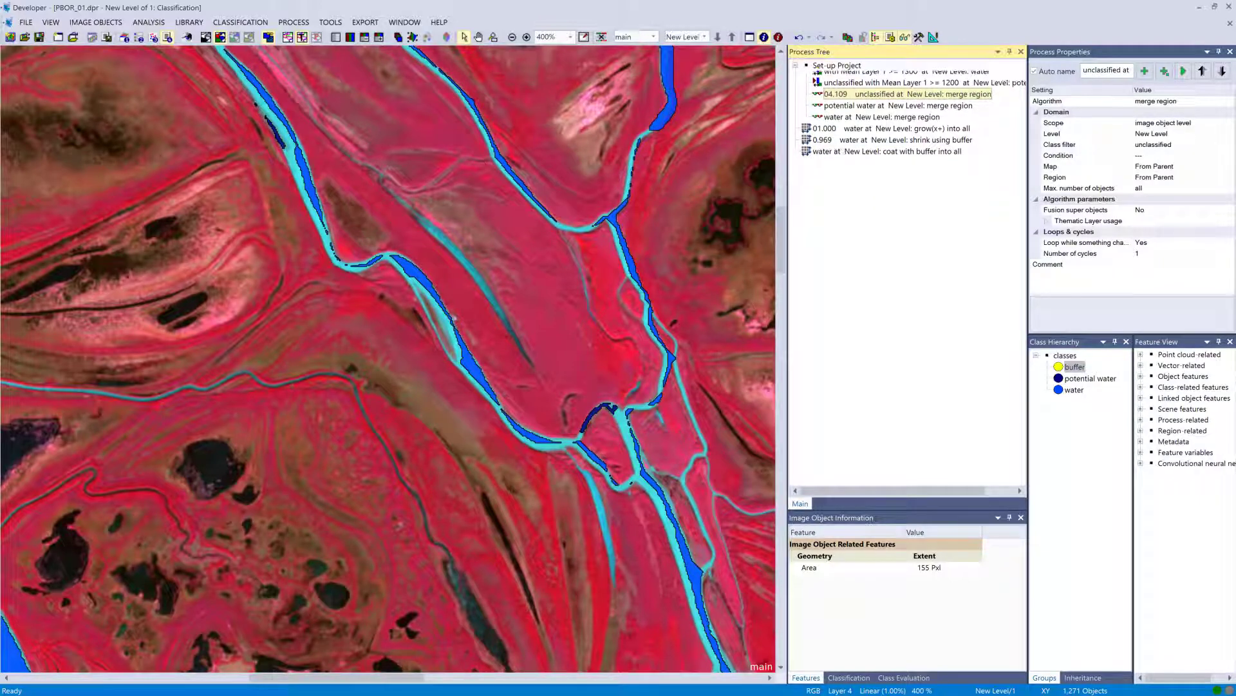
Execute the coating process so water objects are coated with a buffer class.
click(796, 65)
double_click(837, 100)
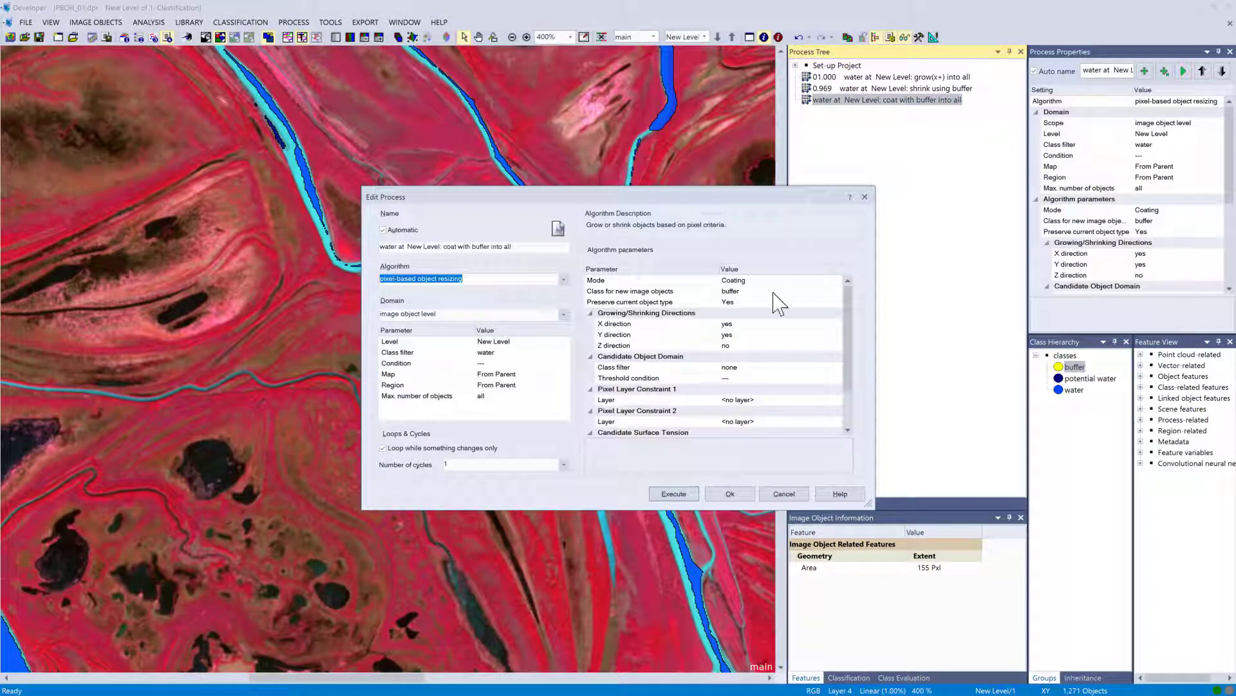
drag(850, 309, 863, 353)
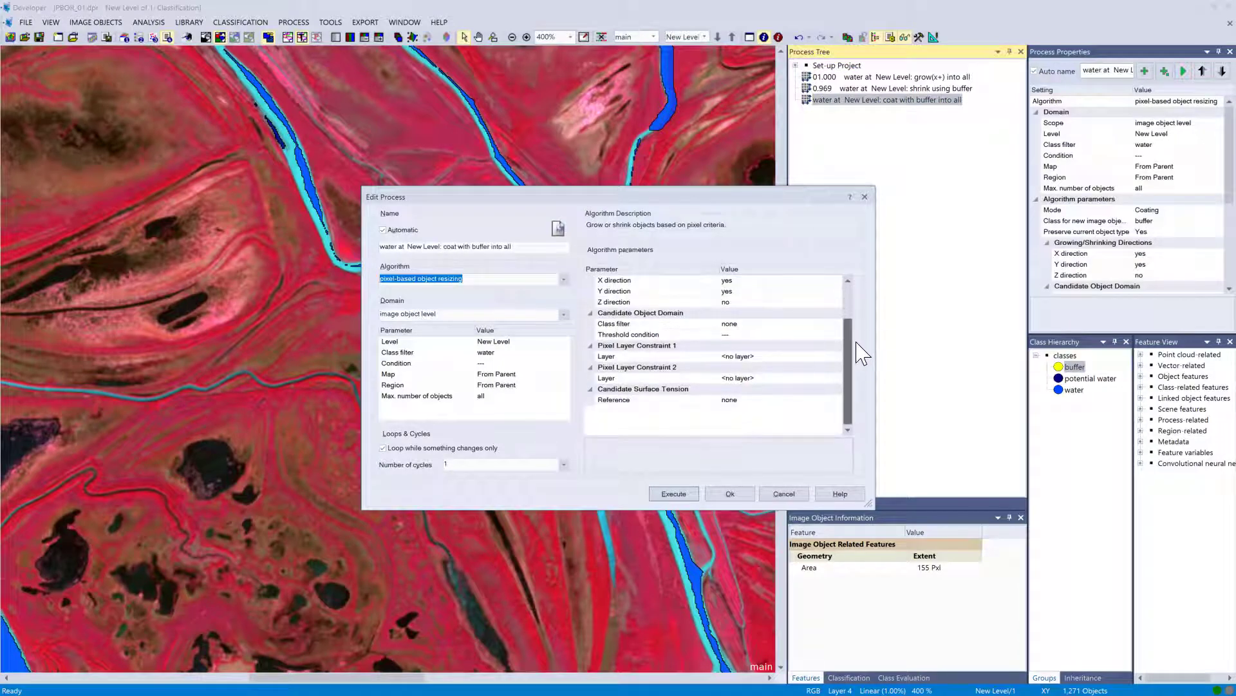
click(674, 494)
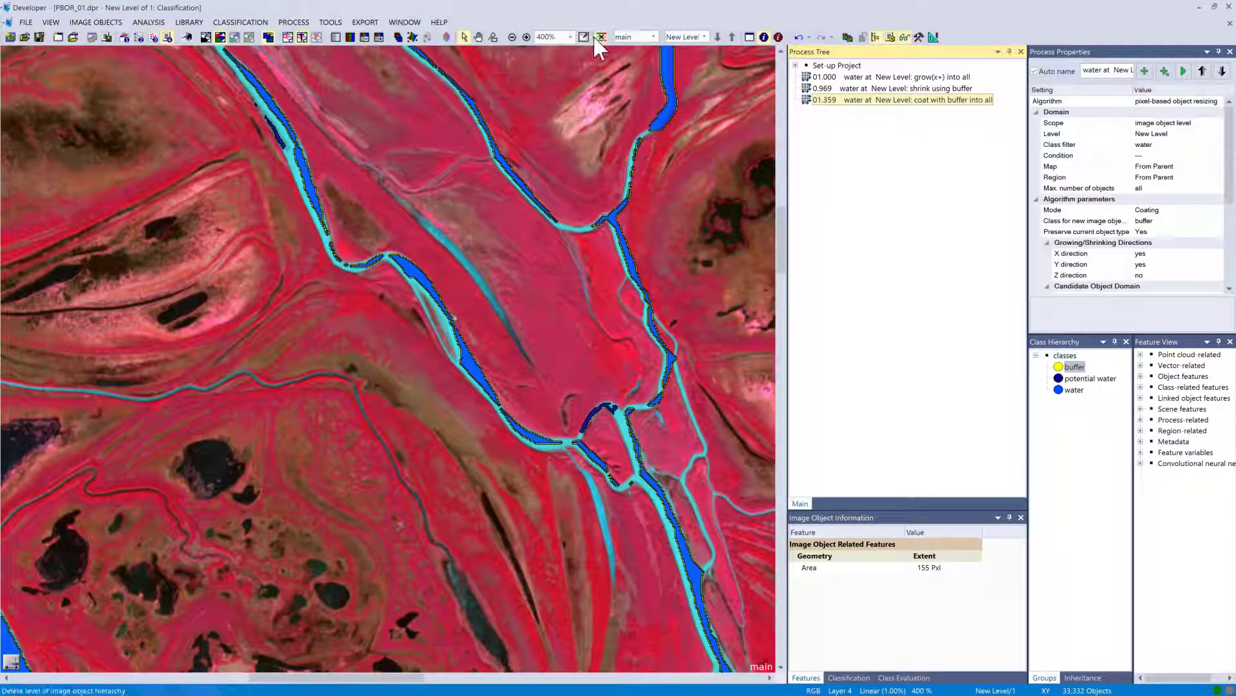
Delete the buffer classification from the image.
click(628, 248)
scroll(628, 248, up, 2)
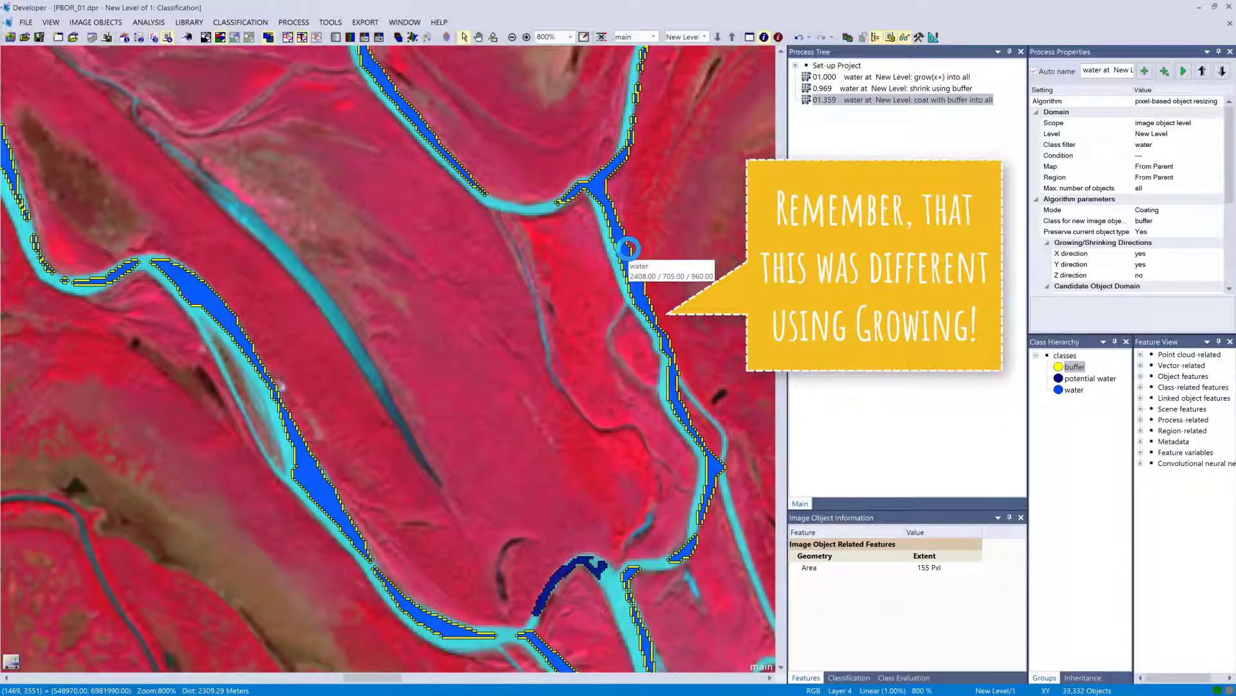
scroll(628, 248, up, 3)
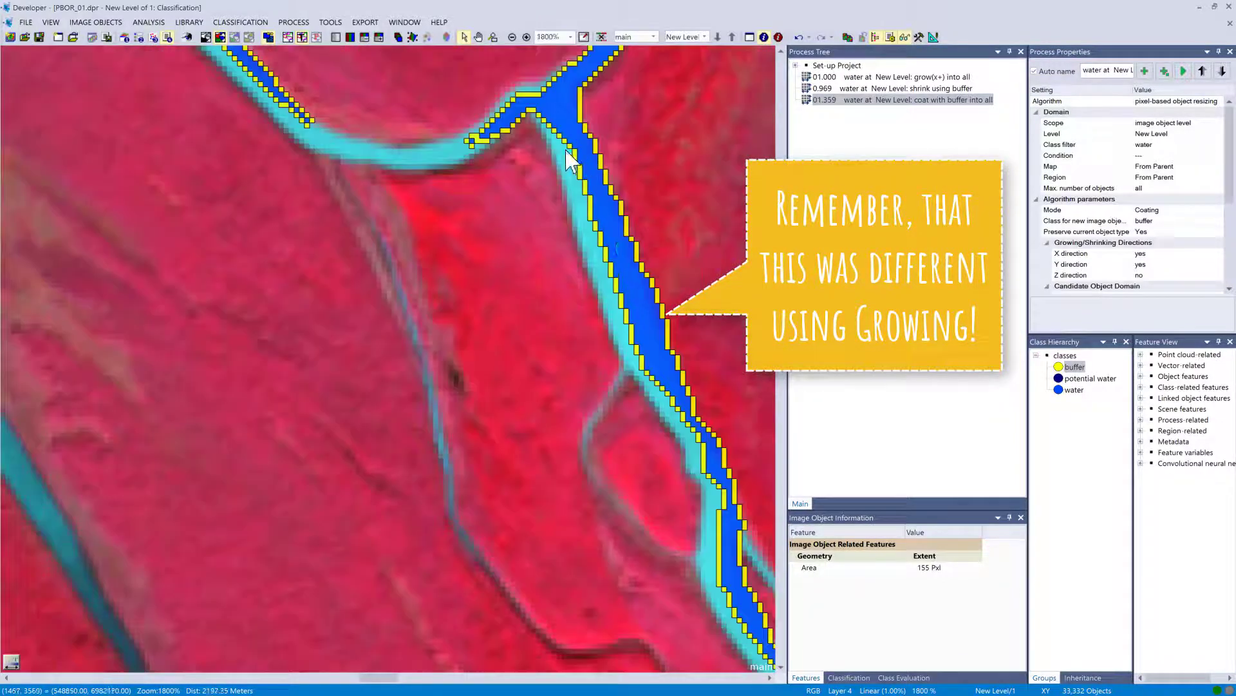
right_click(1074, 366)
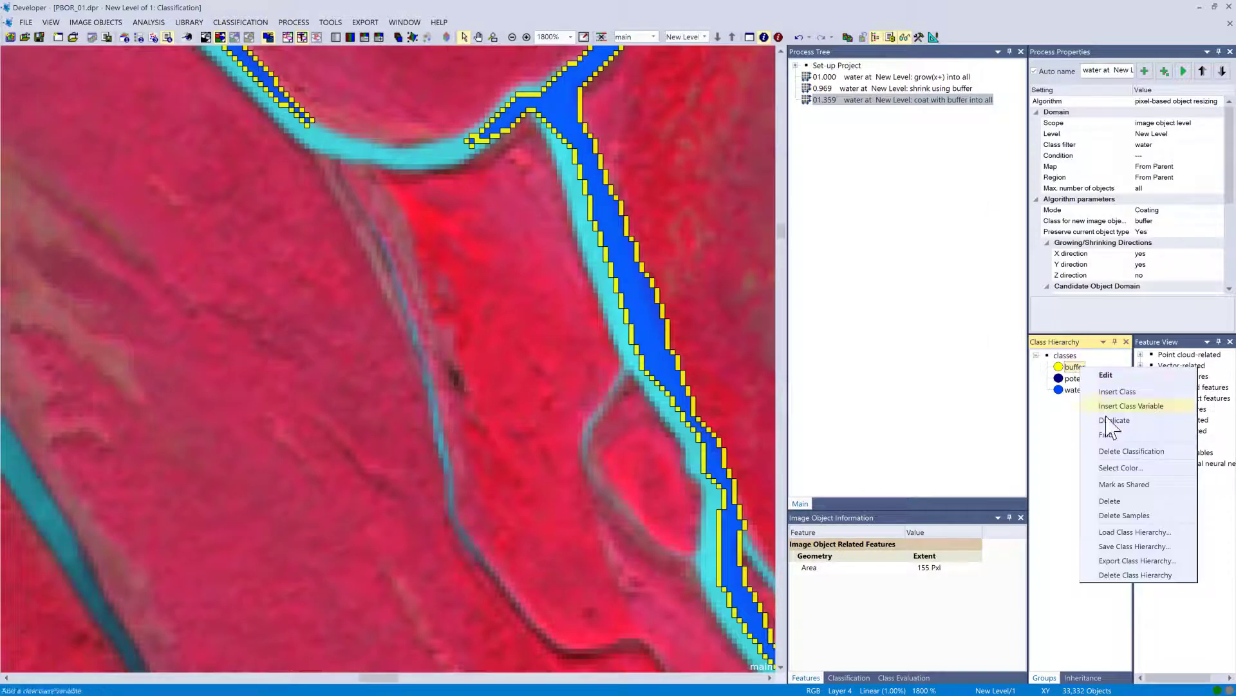
click(1115, 450)
Change the coating process's class for new image objects to water and execute it.
double_click(826, 100)
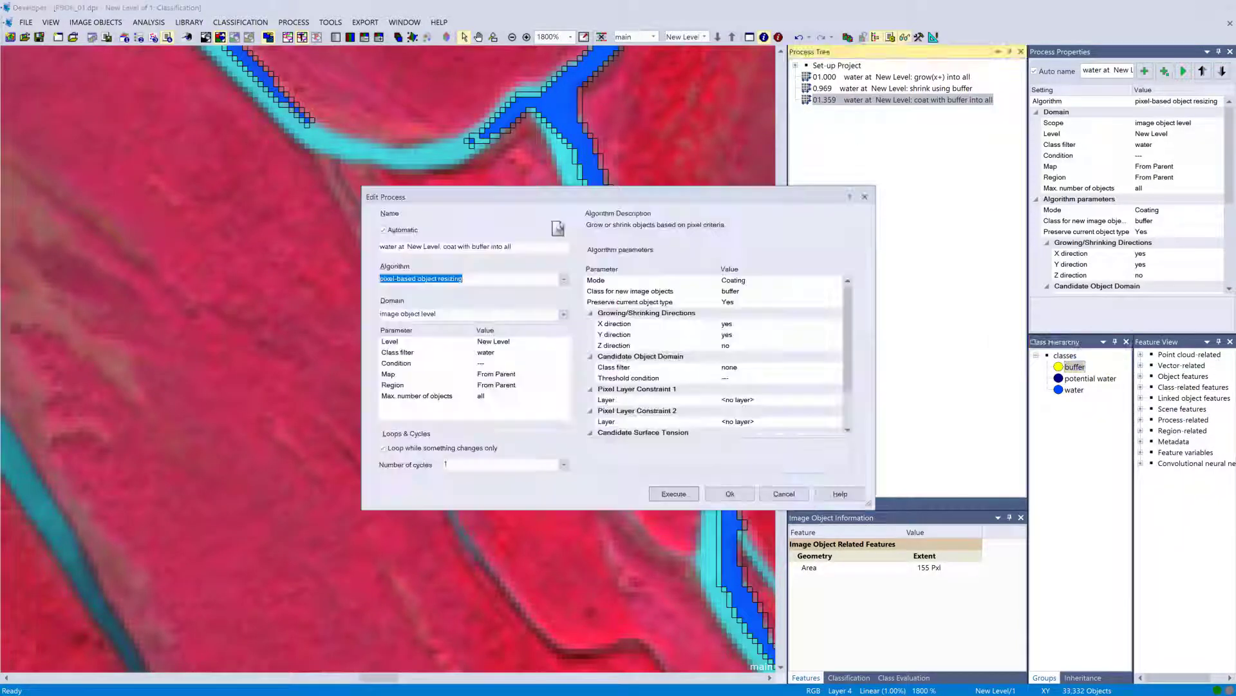
click(837, 291)
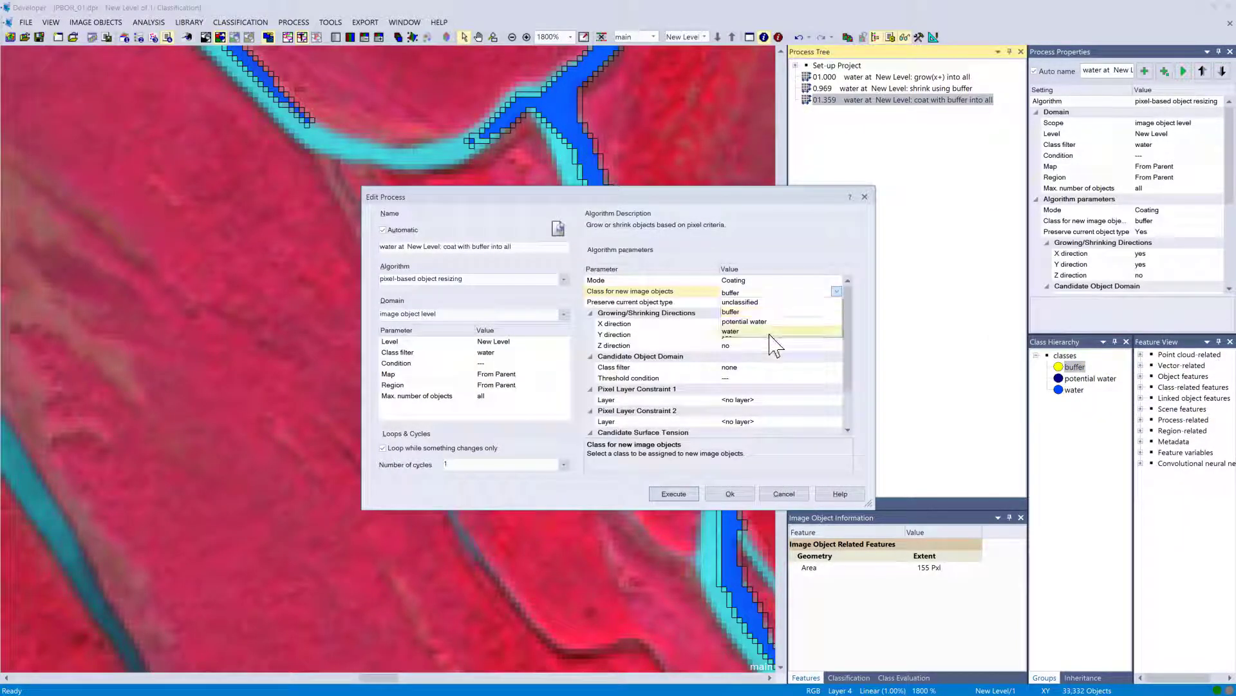
click(731, 331)
click(674, 493)
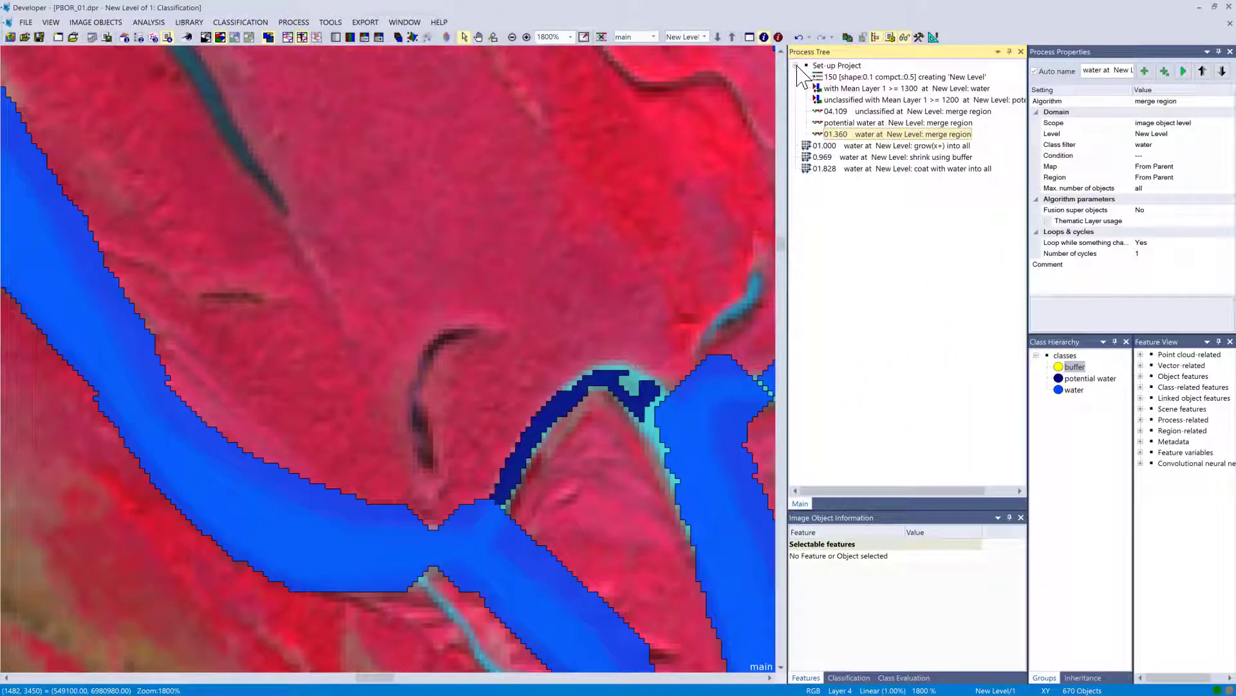
Set the grow process to grow in X and Y directions into potential water candidates, then execute it.
click(797, 65)
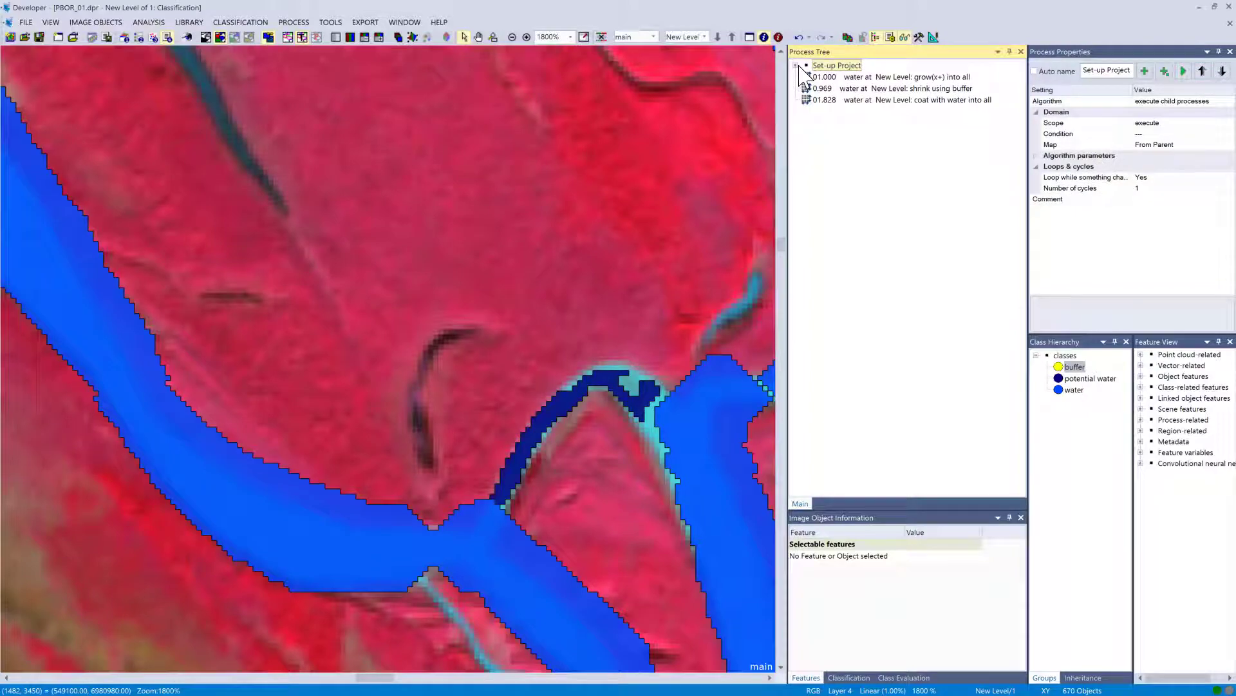
double_click(851, 77)
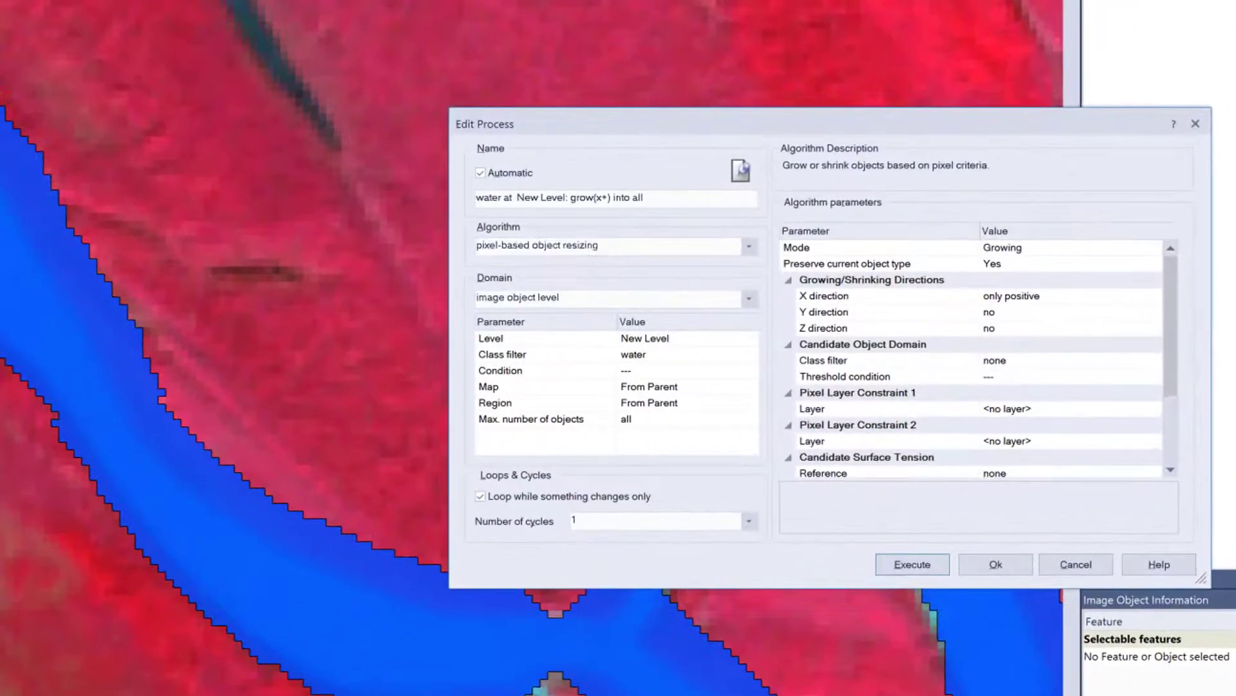
click(1056, 300)
click(988, 360)
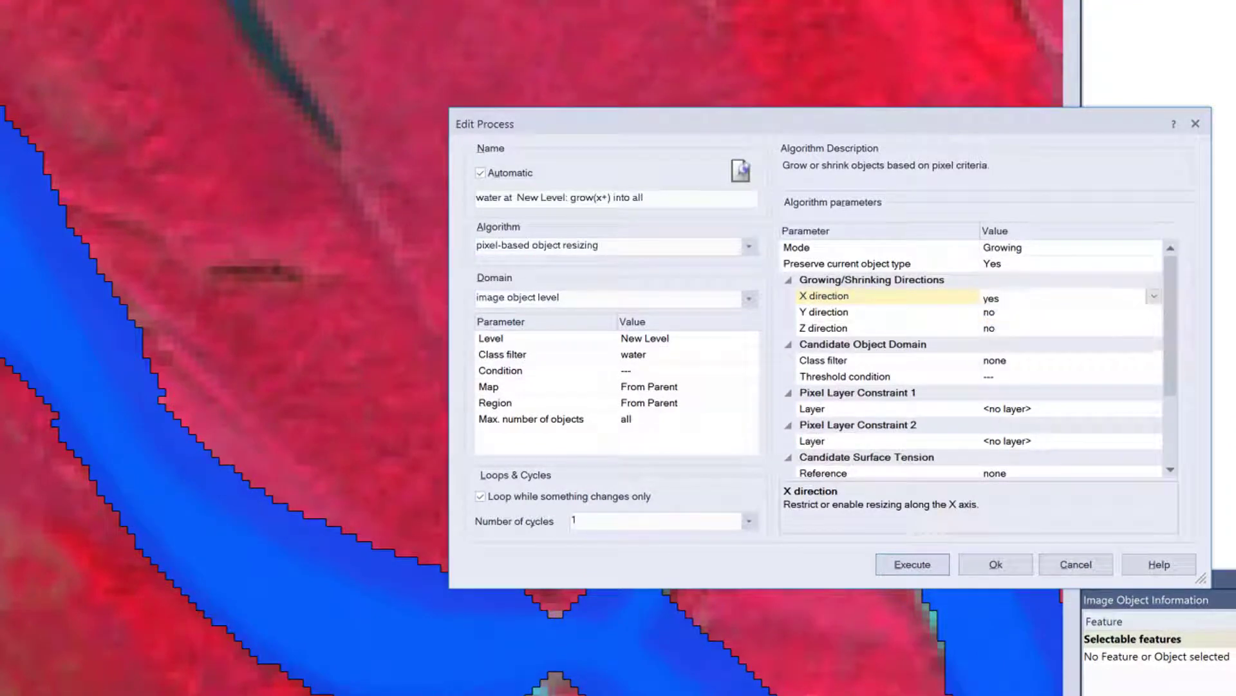
click(1153, 314)
click(990, 377)
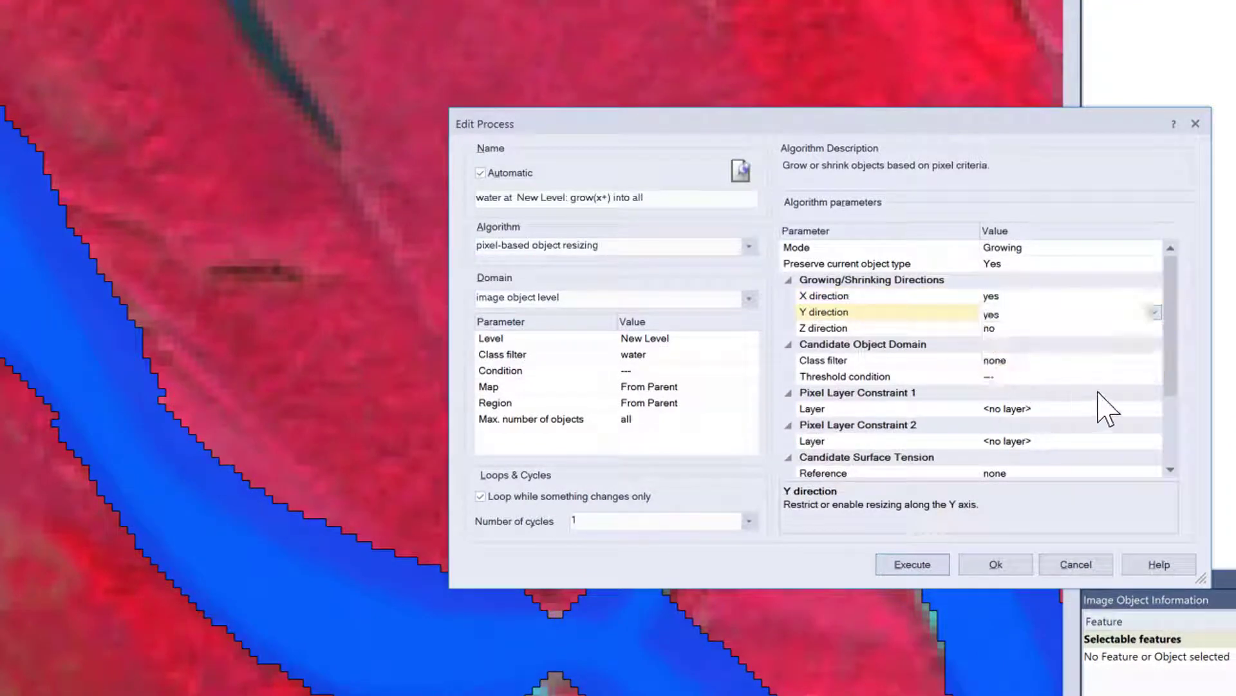
click(1153, 360)
click(1154, 360)
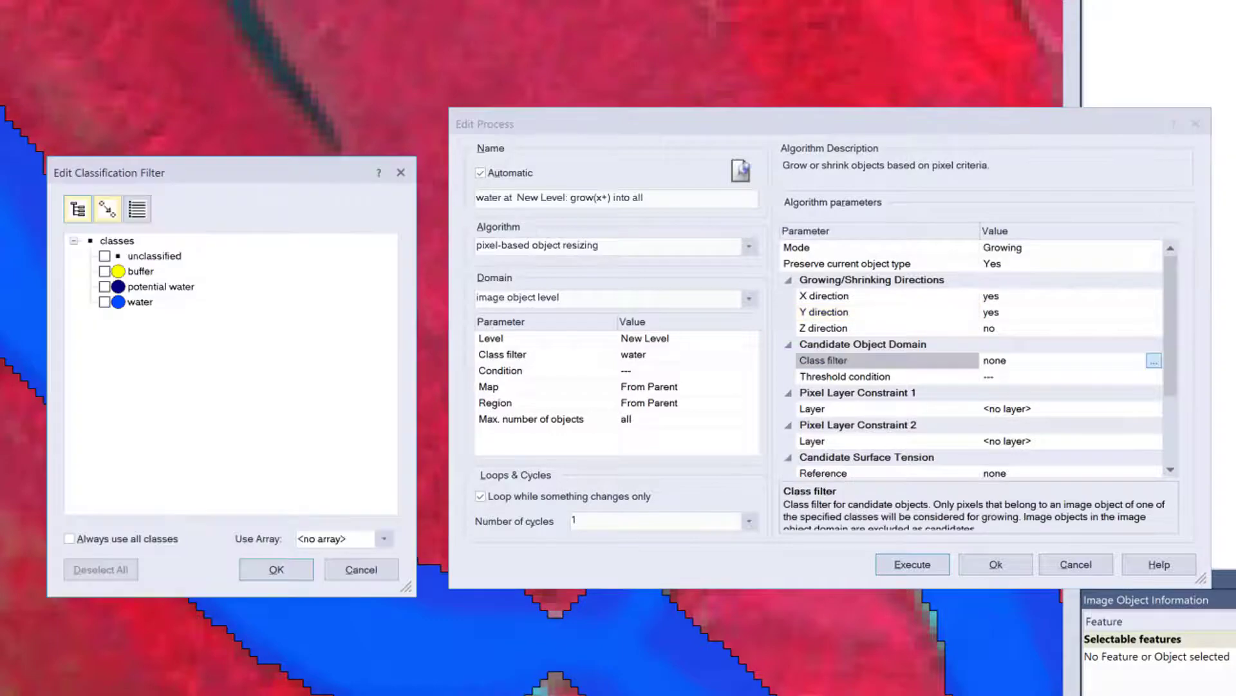
click(105, 286)
click(277, 569)
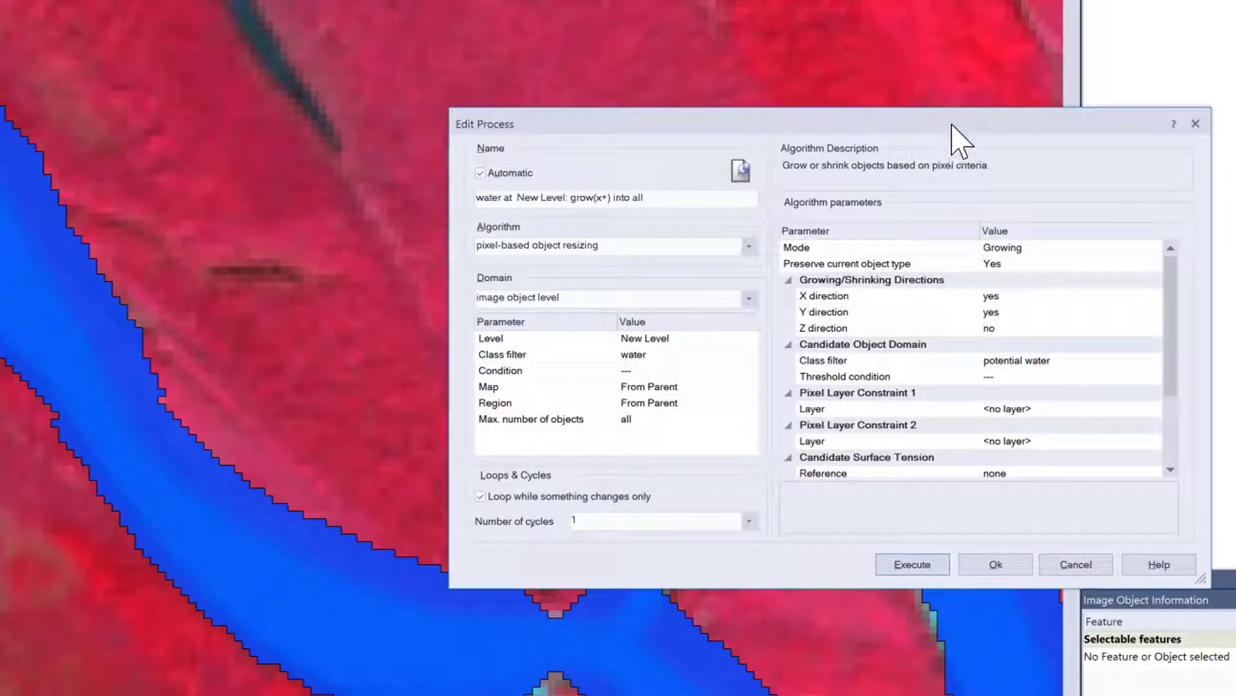
click(941, 569)
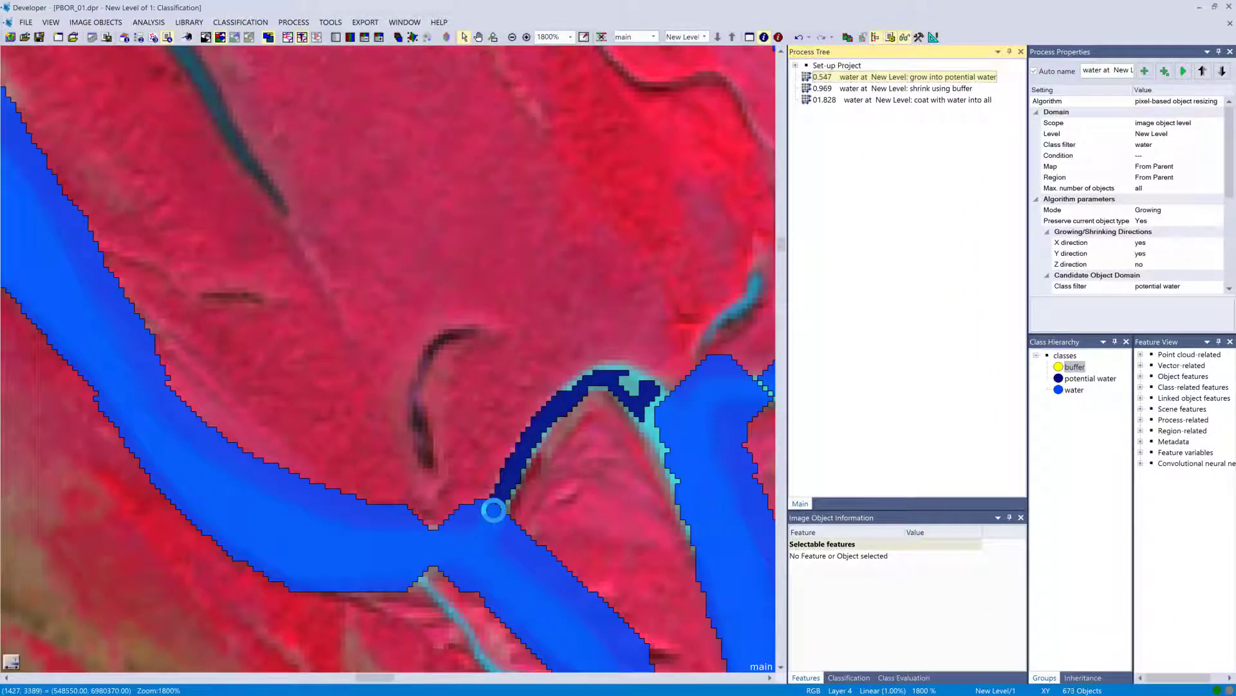
Set the grow process's number of cycles to 100 and execute it.
right_click(817, 78)
click(830, 84)
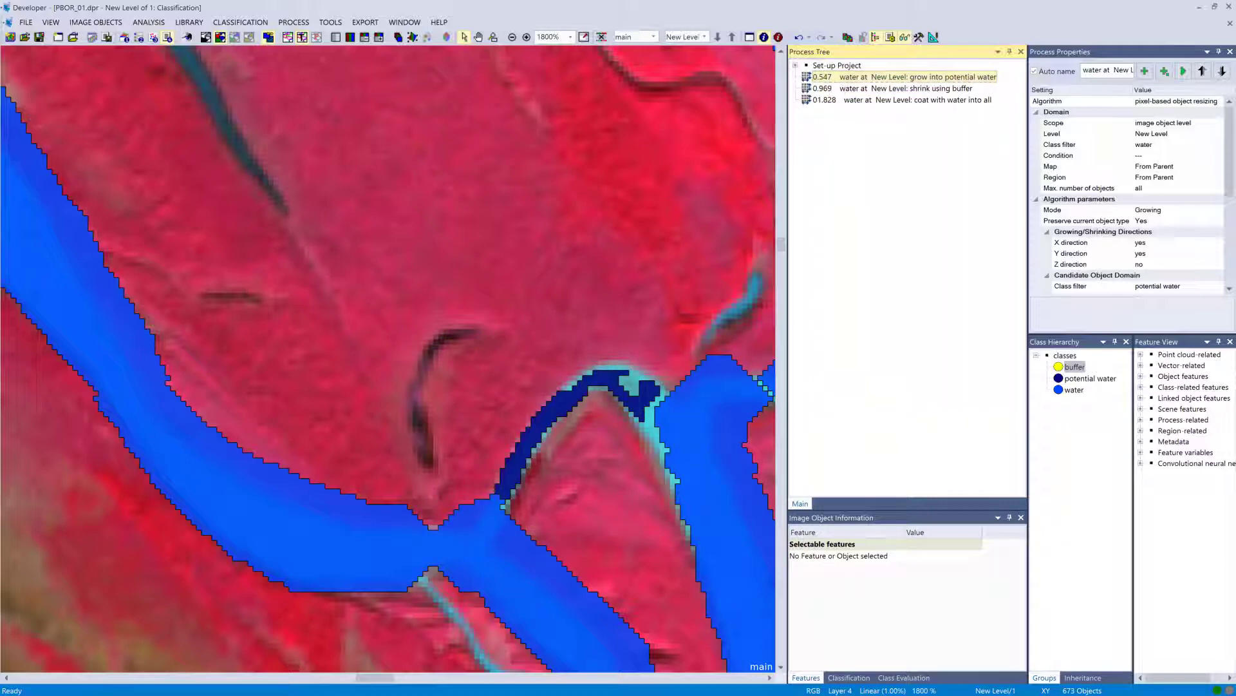
double_click(830, 77)
drag(514, 463, 446, 464)
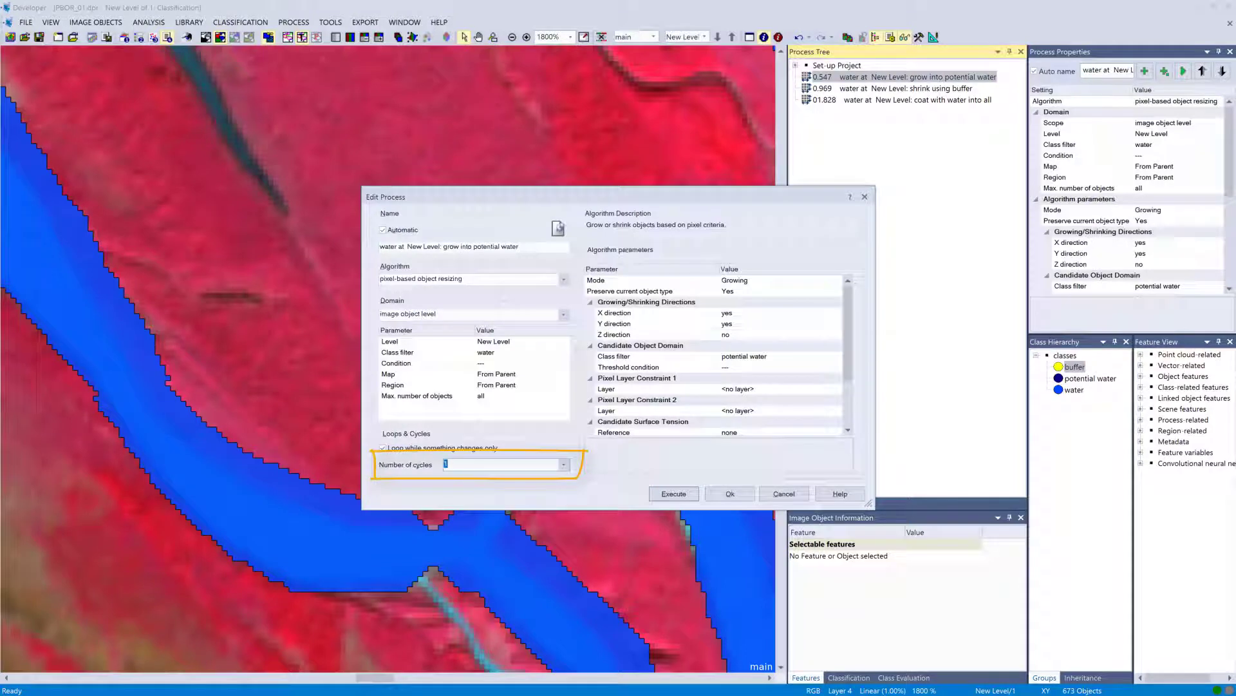
text(100)
click(673, 494)
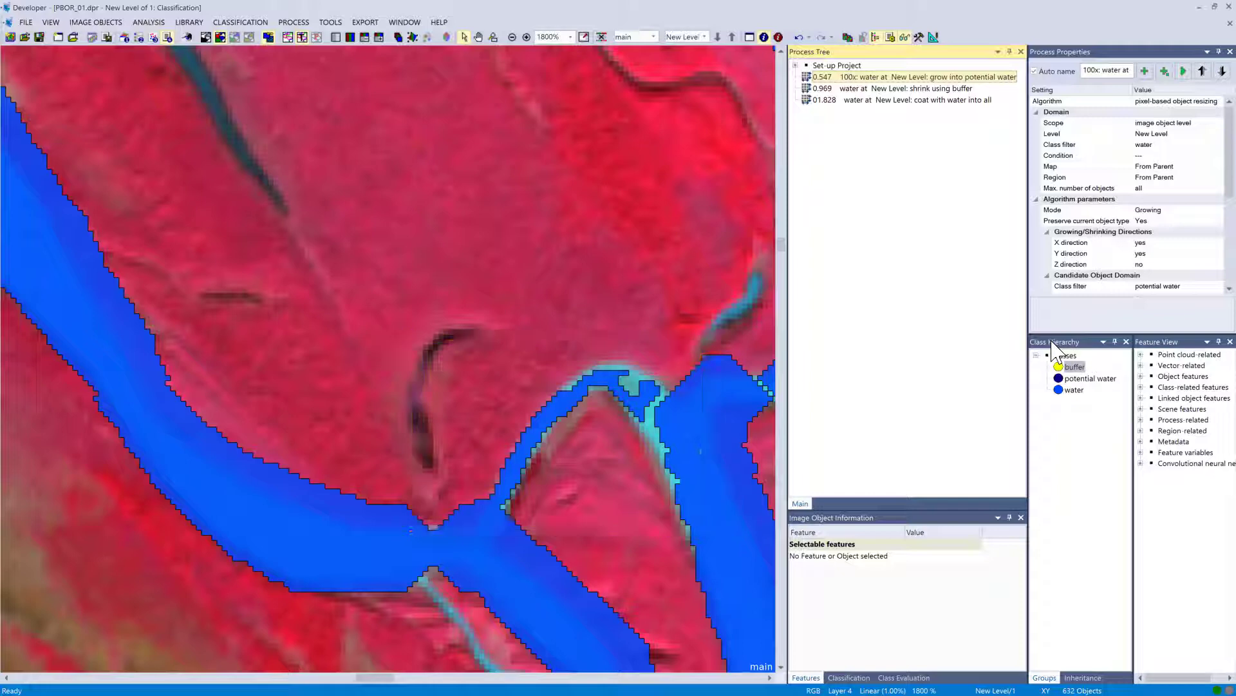
Clear potential water from the grow process's candidate class filter.
key(Return)
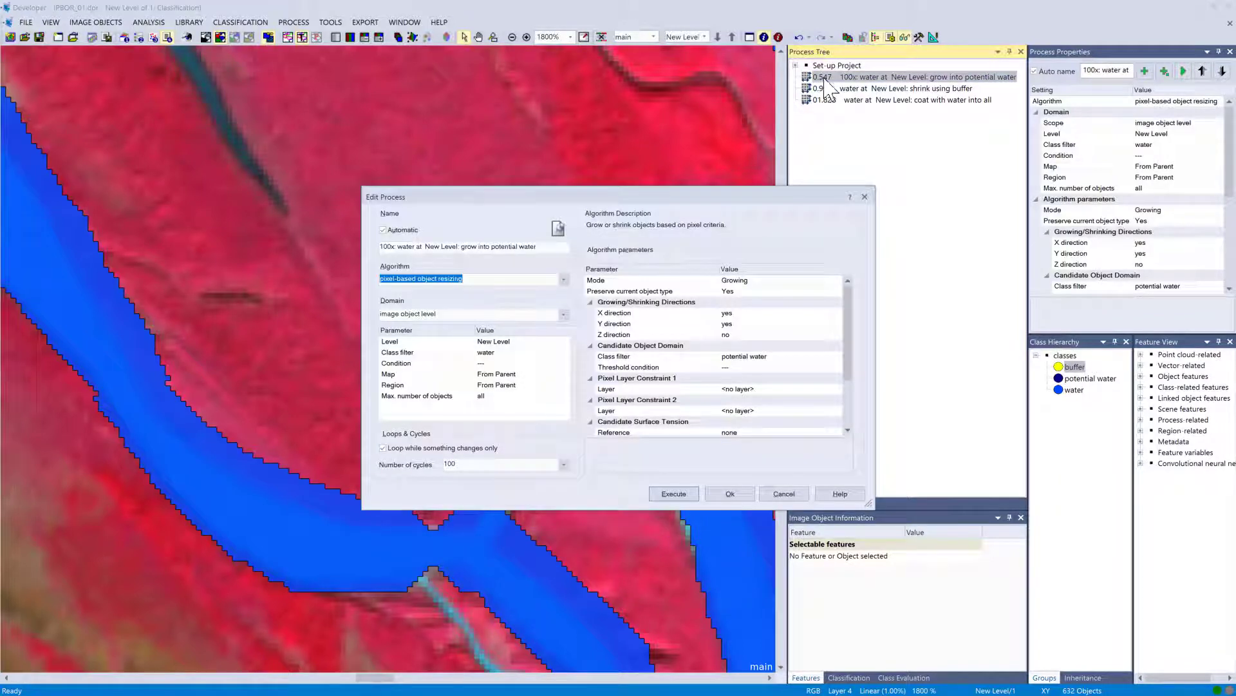
double_click(840, 358)
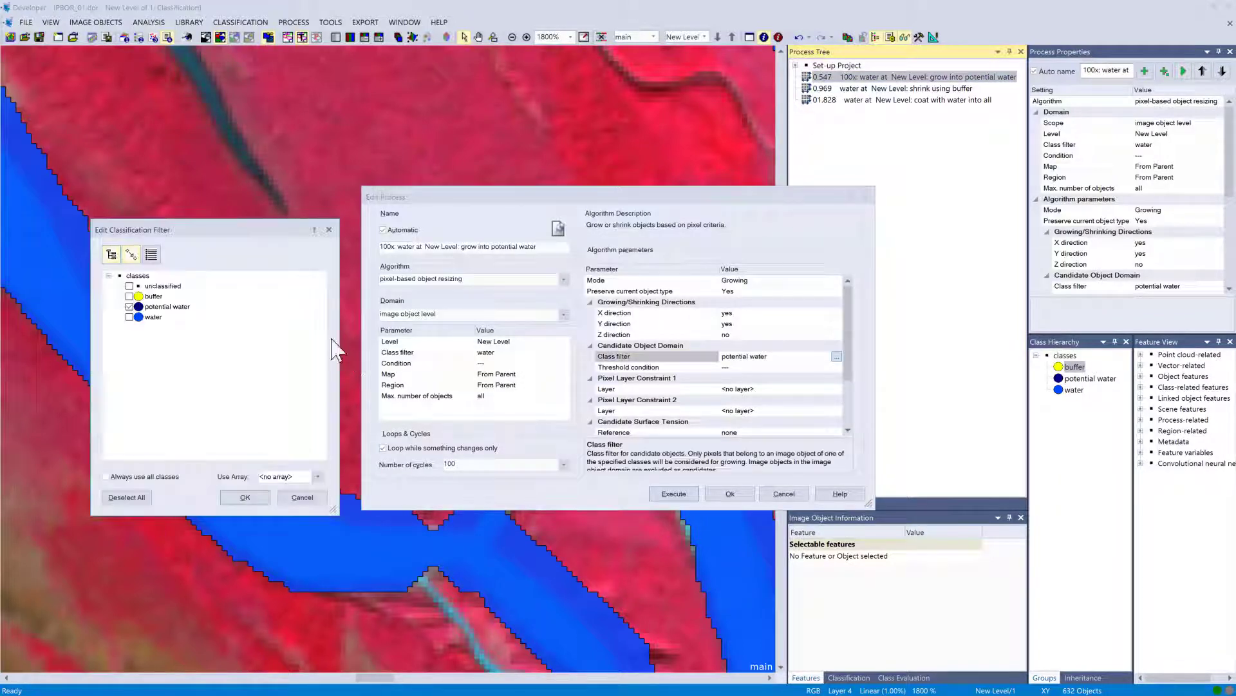
click(130, 307)
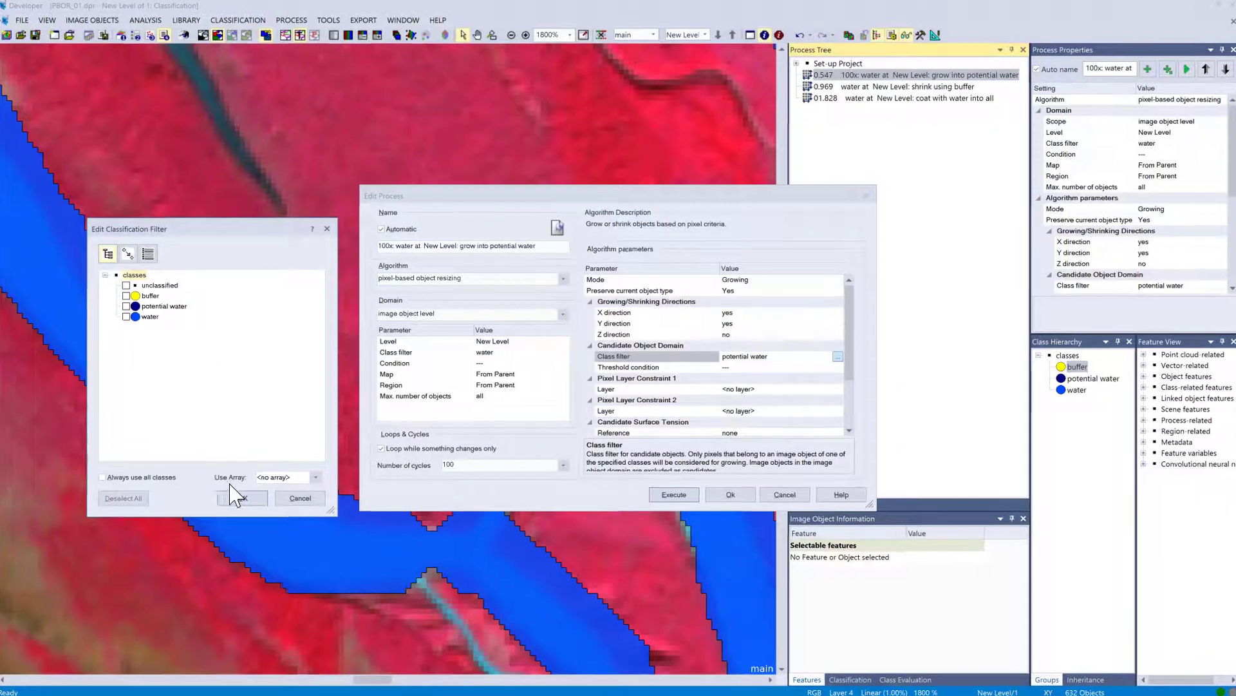
click(244, 497)
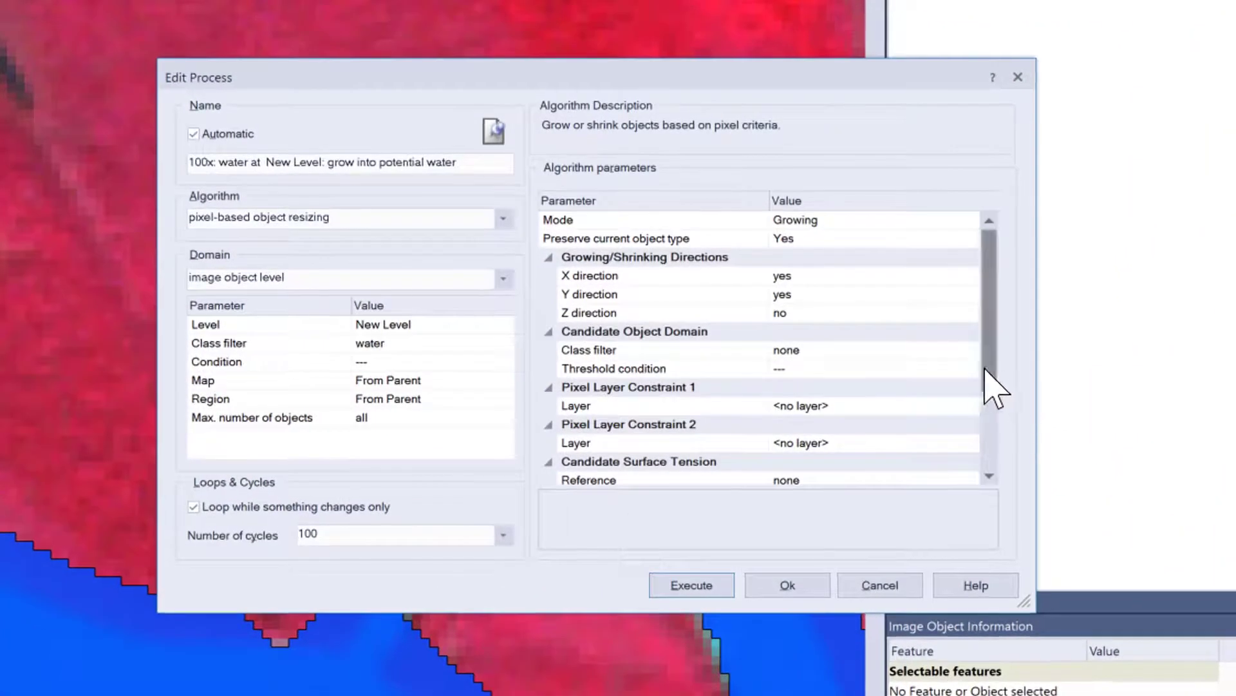
Add a first pixel layer constraint on Layer 1 with value 1100.
scroll(992, 386, down, 2)
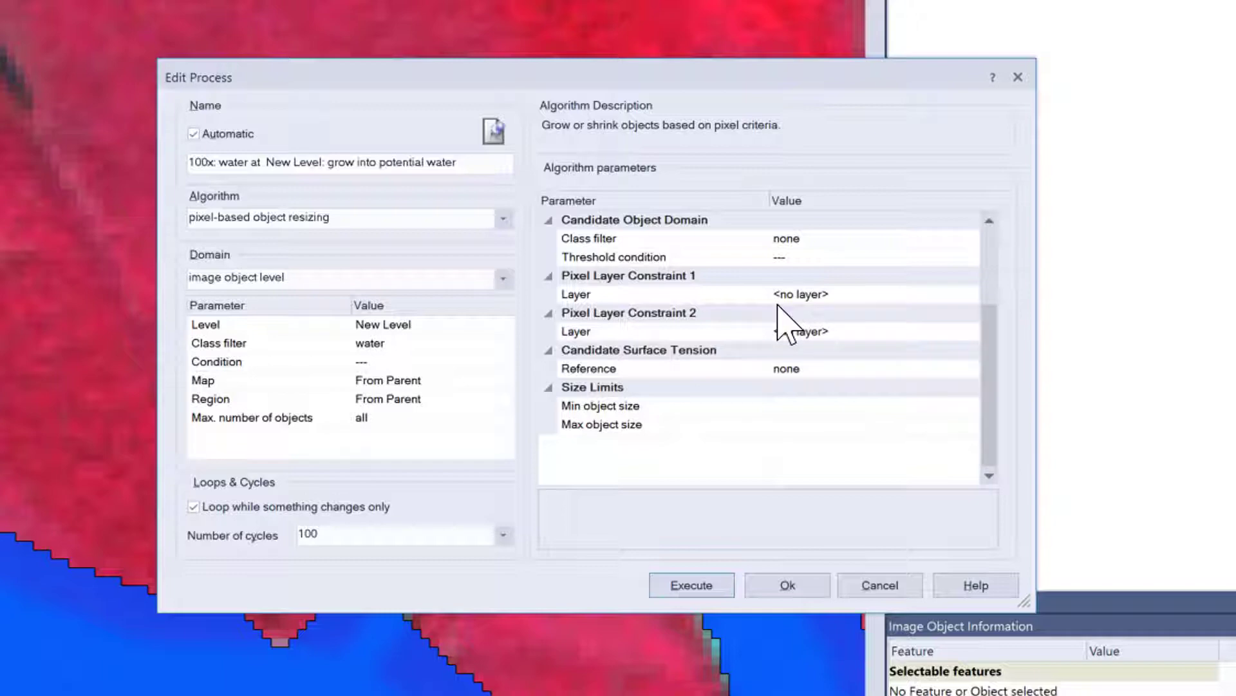
click(895, 298)
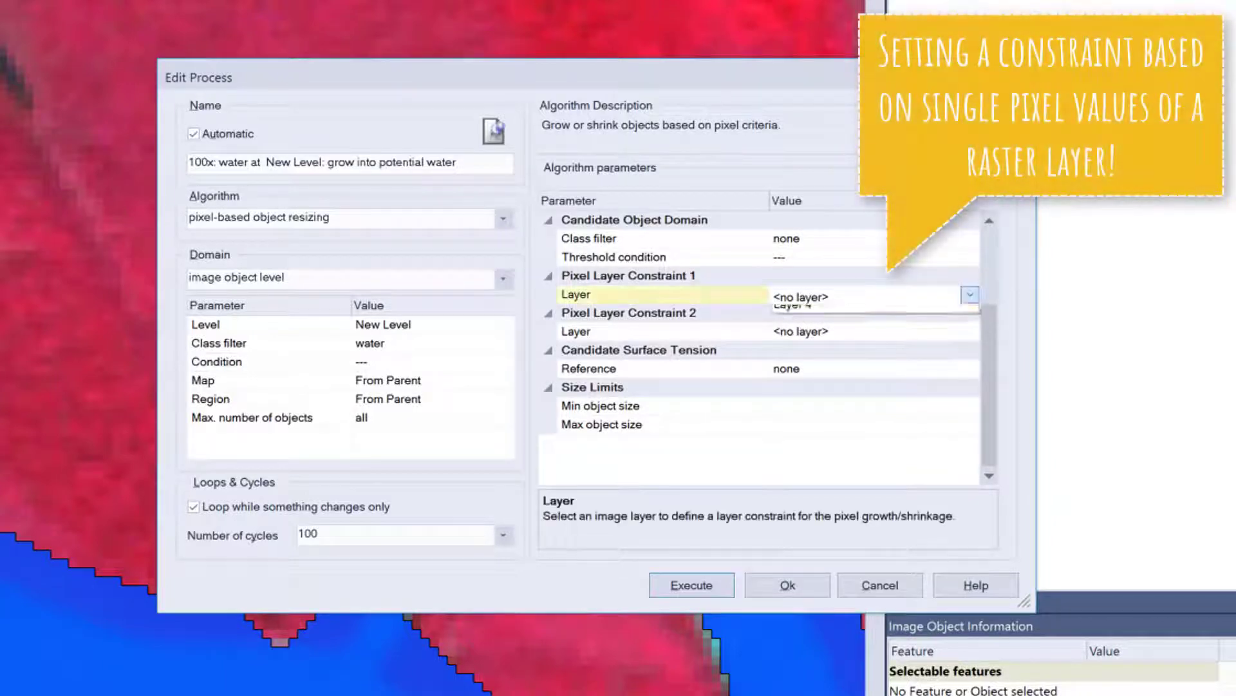
click(970, 295)
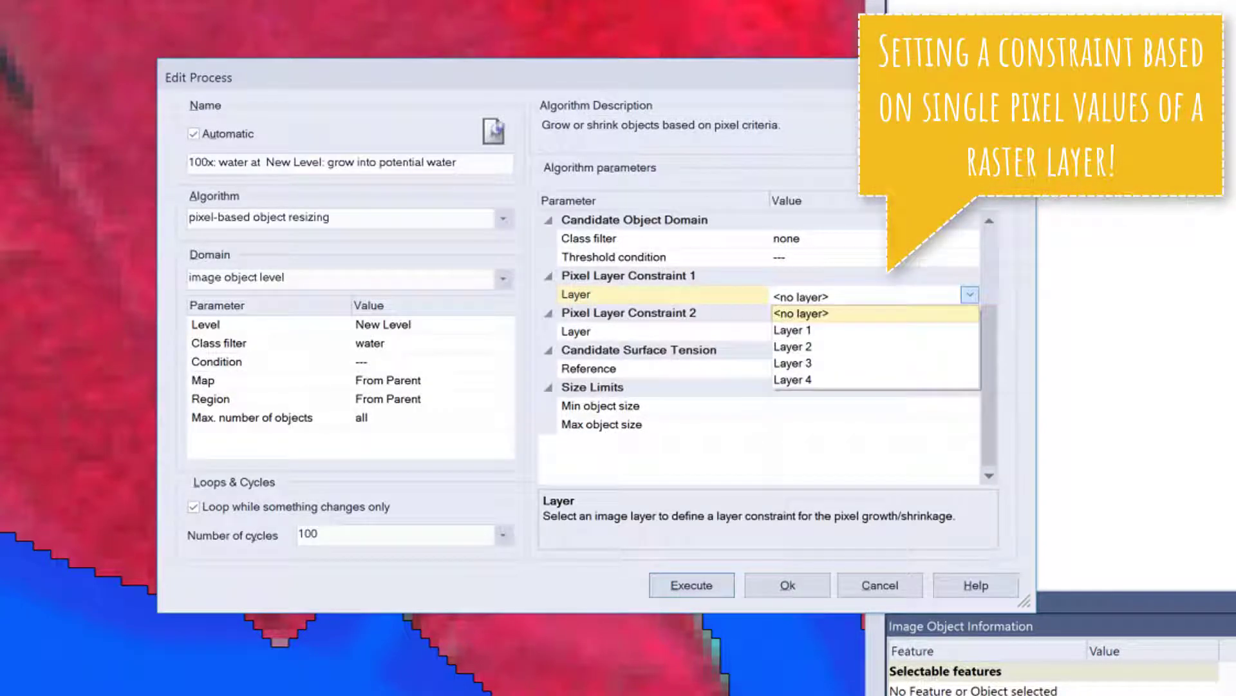
click(888, 333)
click(899, 351)
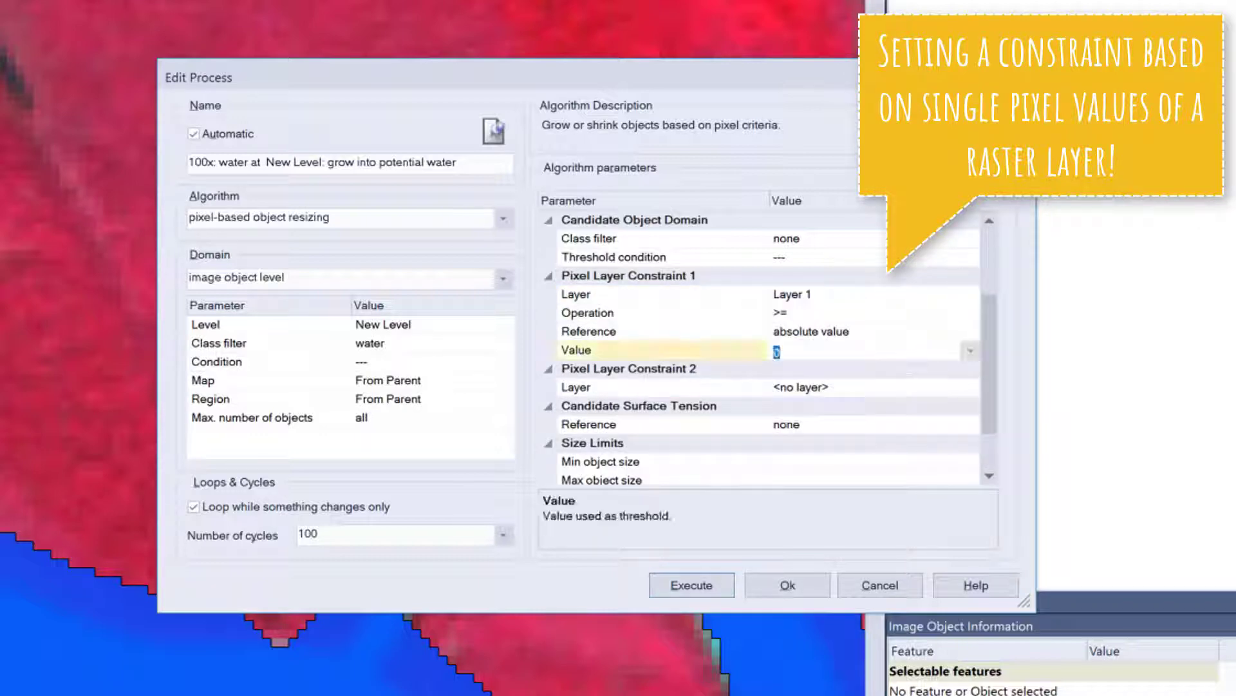
text(1100)
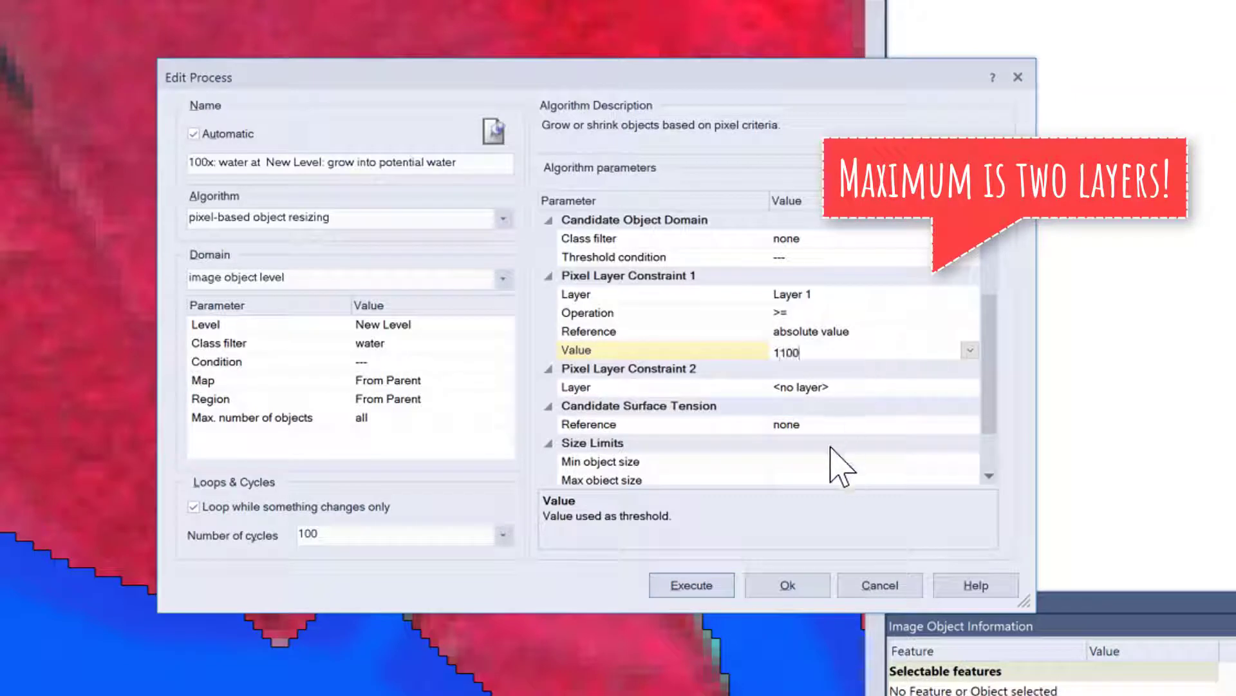
Add a second pixel layer constraint of Layer 4 <= 600 and confirm the process.
click(927, 388)
click(970, 387)
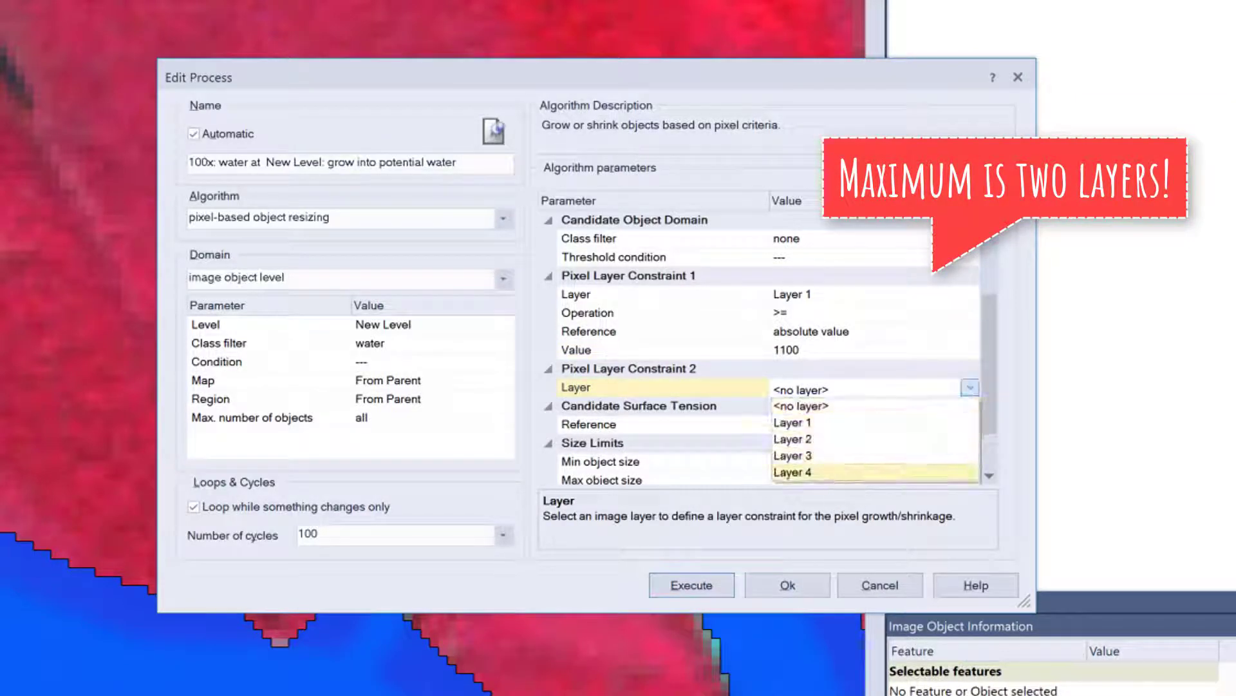
click(834, 539)
click(973, 405)
click(970, 405)
click(862, 420)
click(829, 444)
text(600)
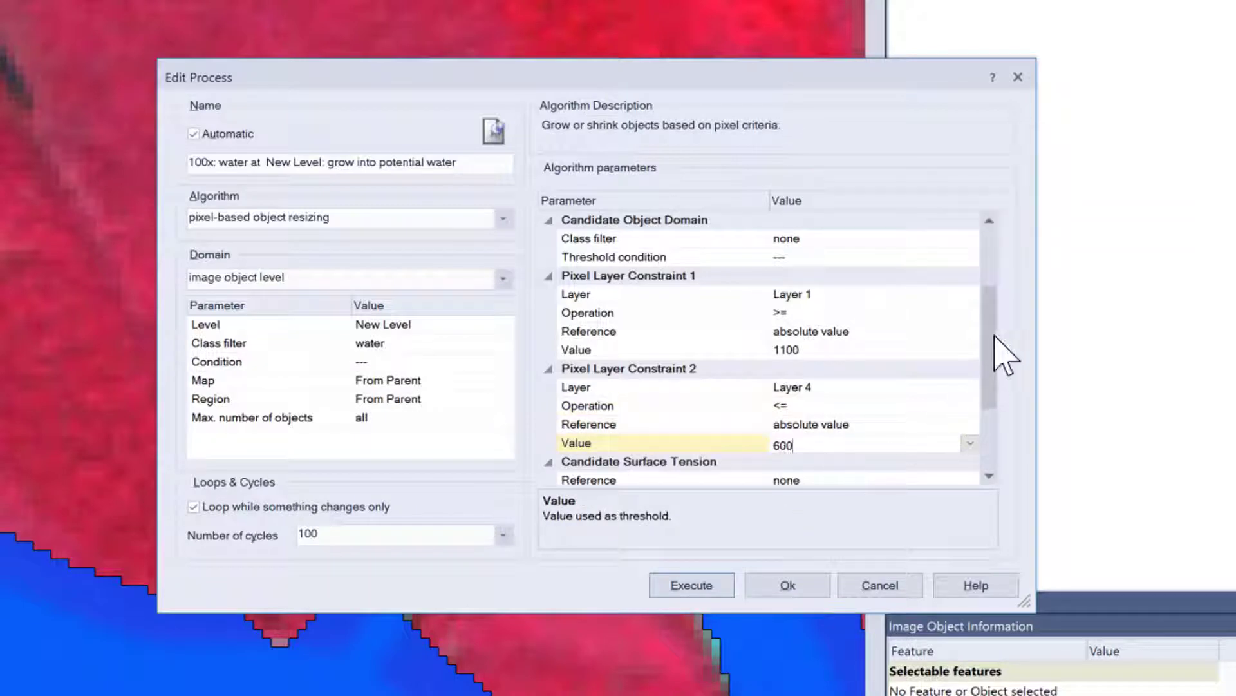
drag(1005, 354, 1005, 406)
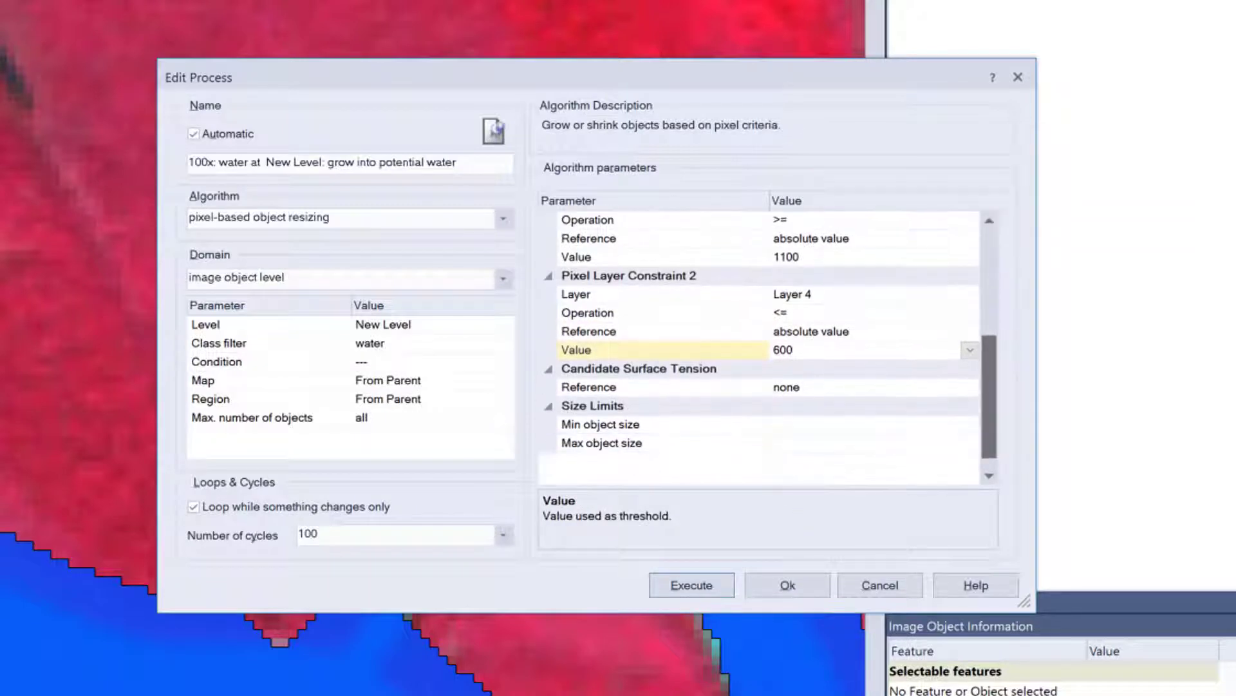
click(788, 585)
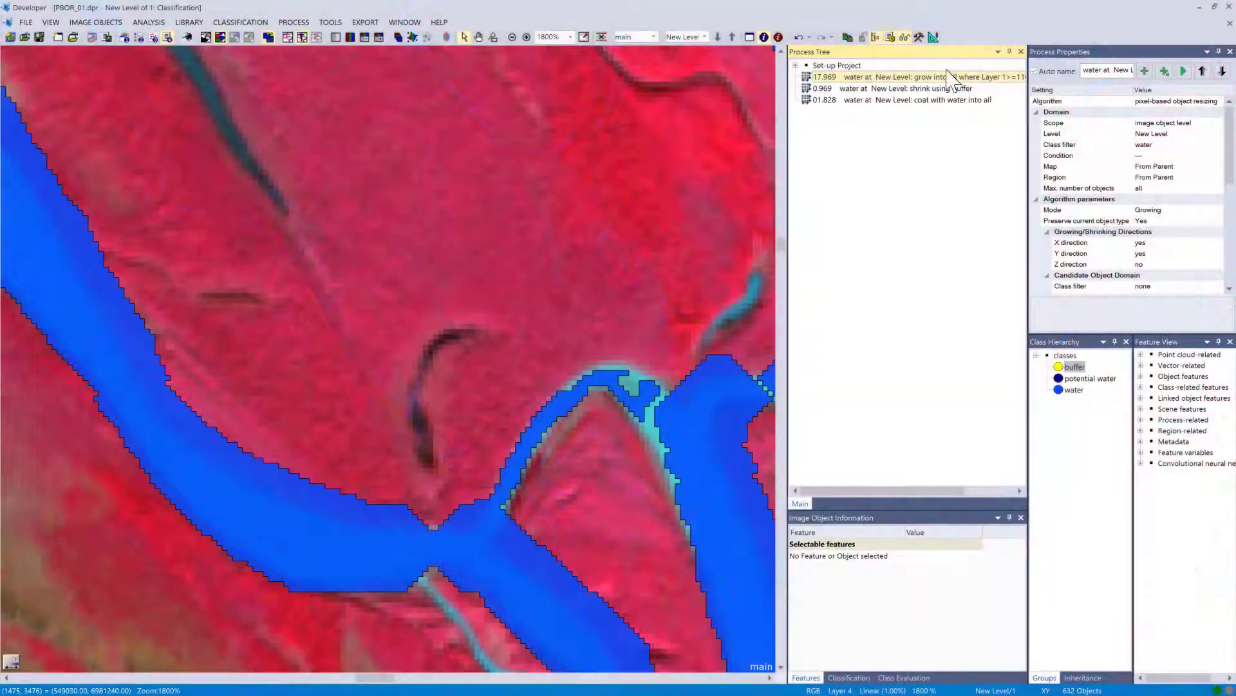
Set the Layer 1 constraint's reference to value of current pixel and open its tolerance mode options.
double_click(871, 79)
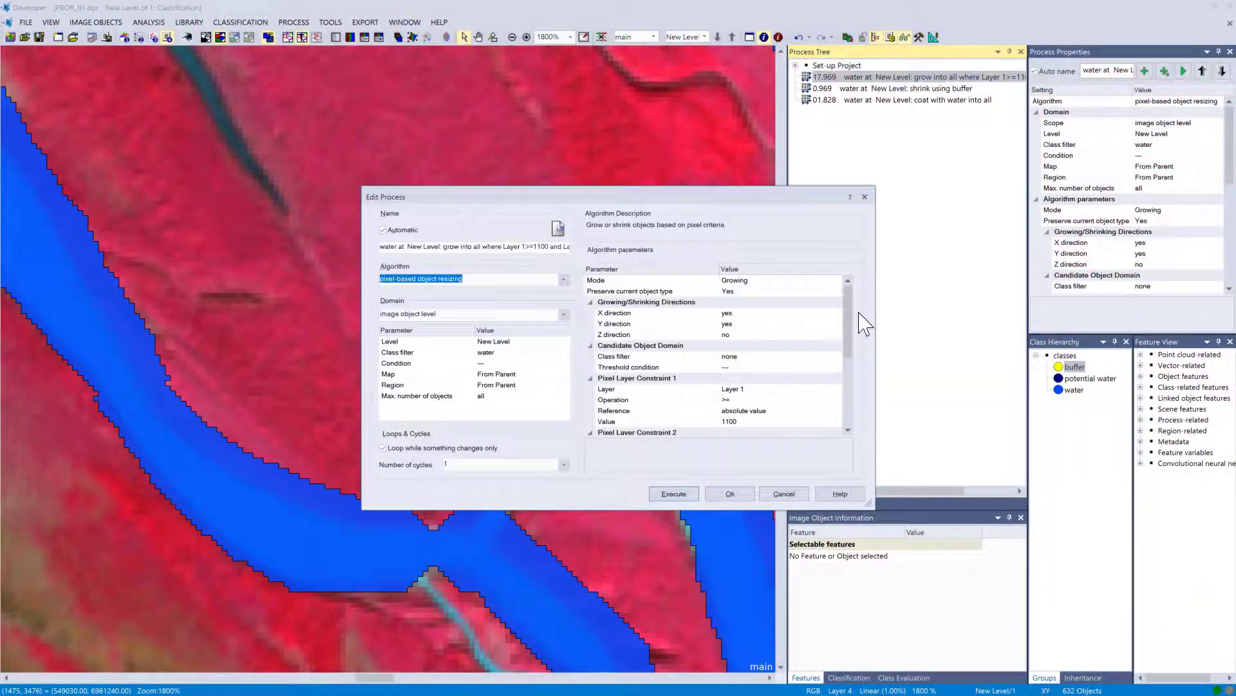
scroll(847, 323, down, 3)
click(837, 323)
click(837, 323)
click(829, 346)
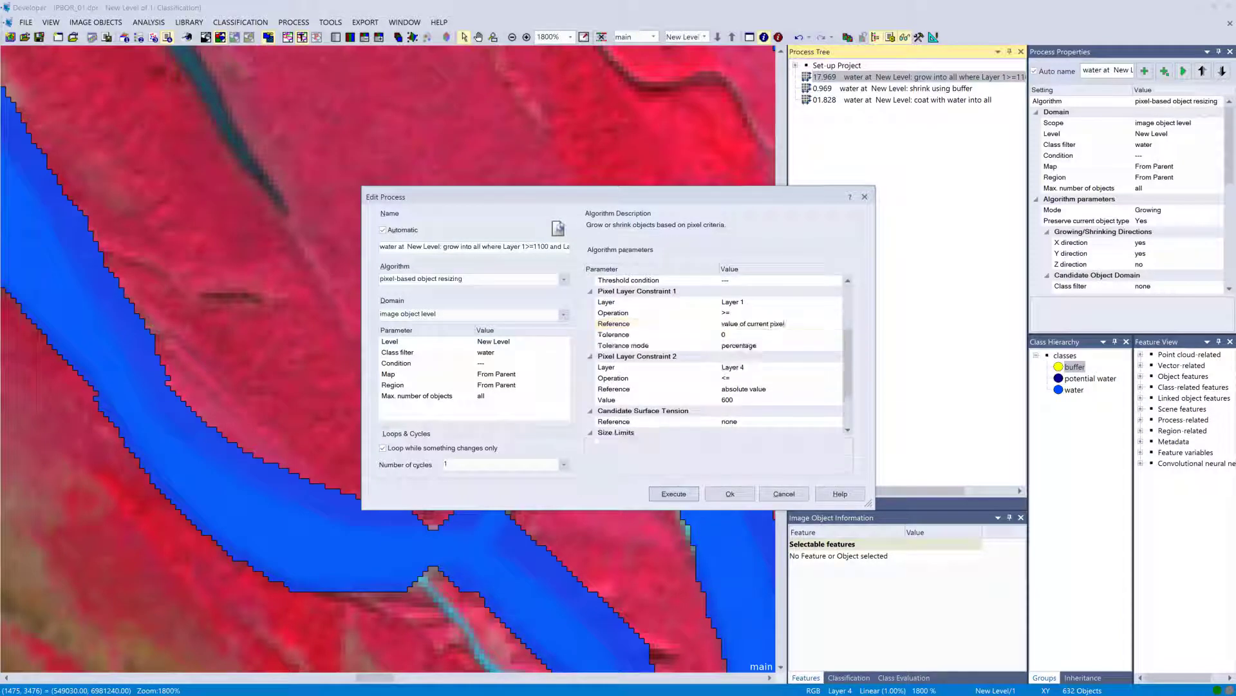
click(837, 346)
click(837, 346)
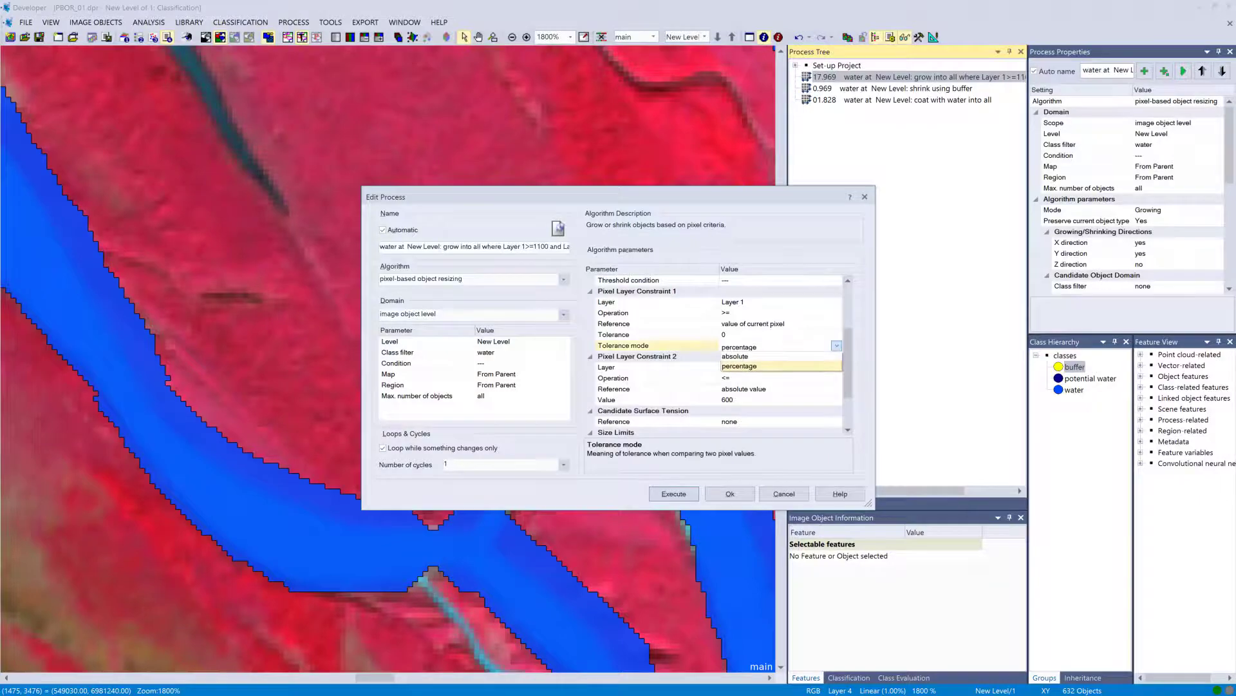